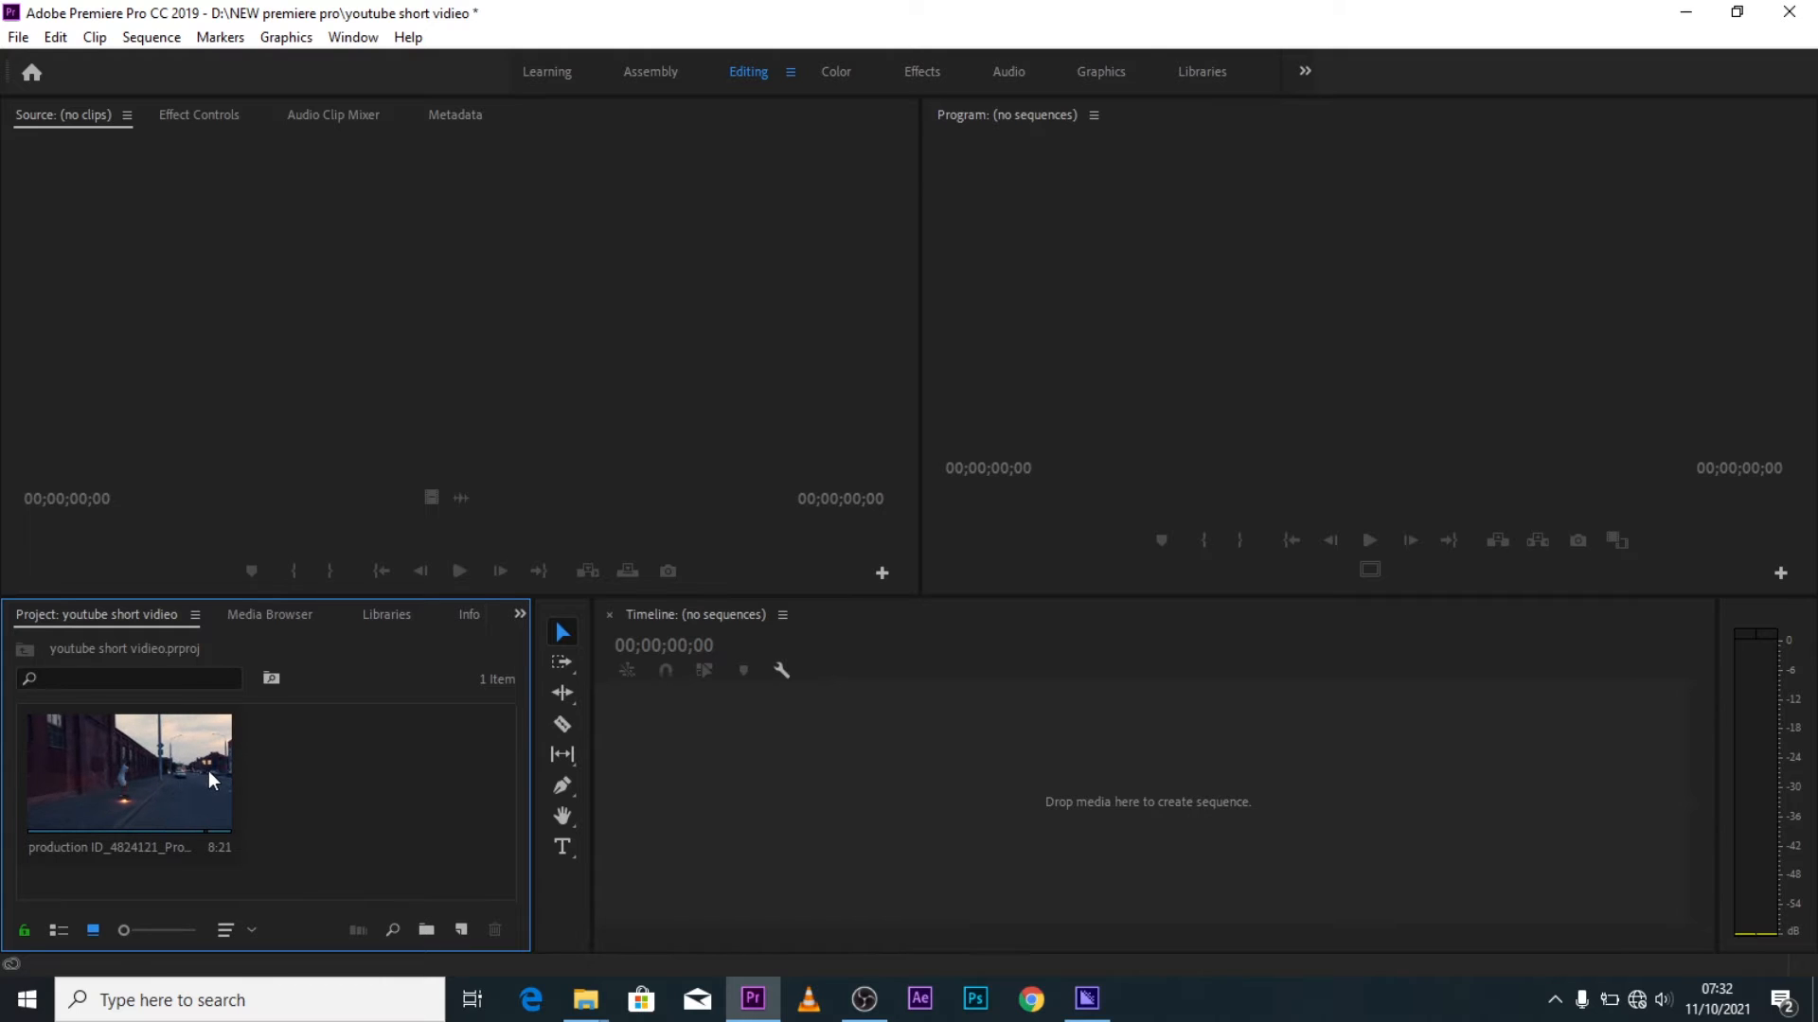
Preview the skateboard clip in the source monitor and place its video without audio in the empty timeline as a new sequence
double_click(124, 797)
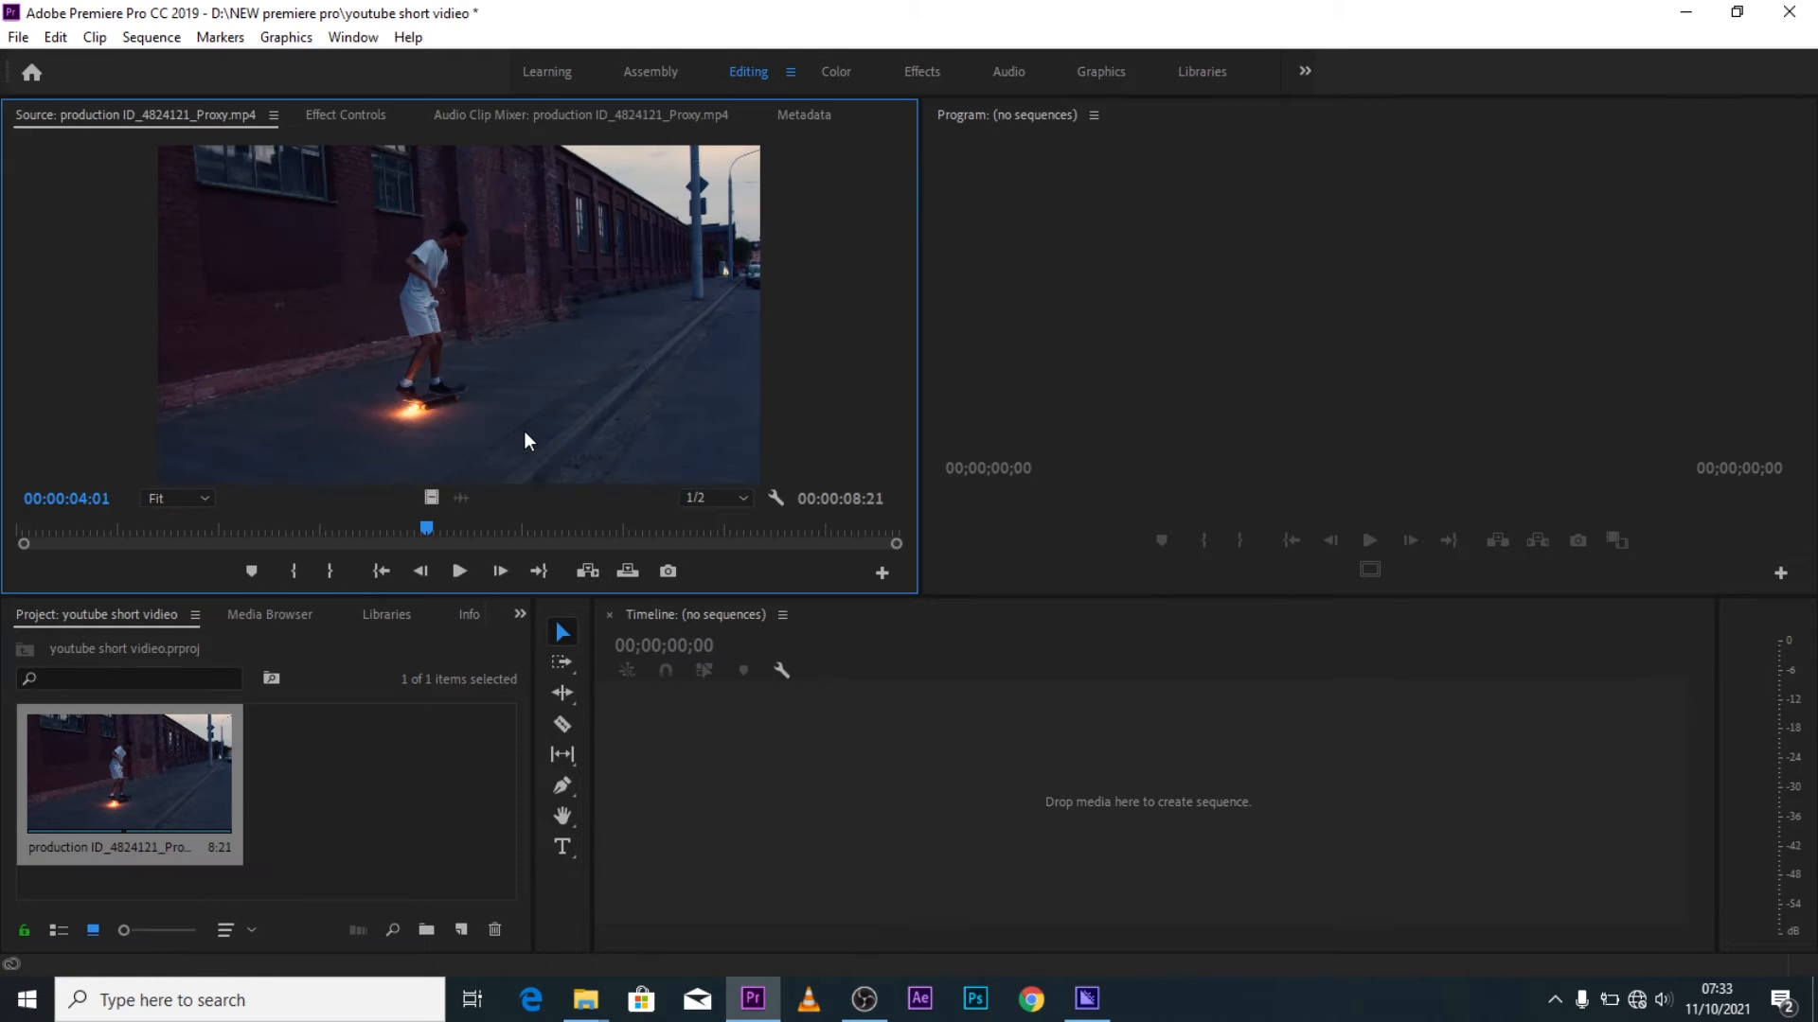
left_click(45, 528)
left_click_drag(492, 535, 821, 539)
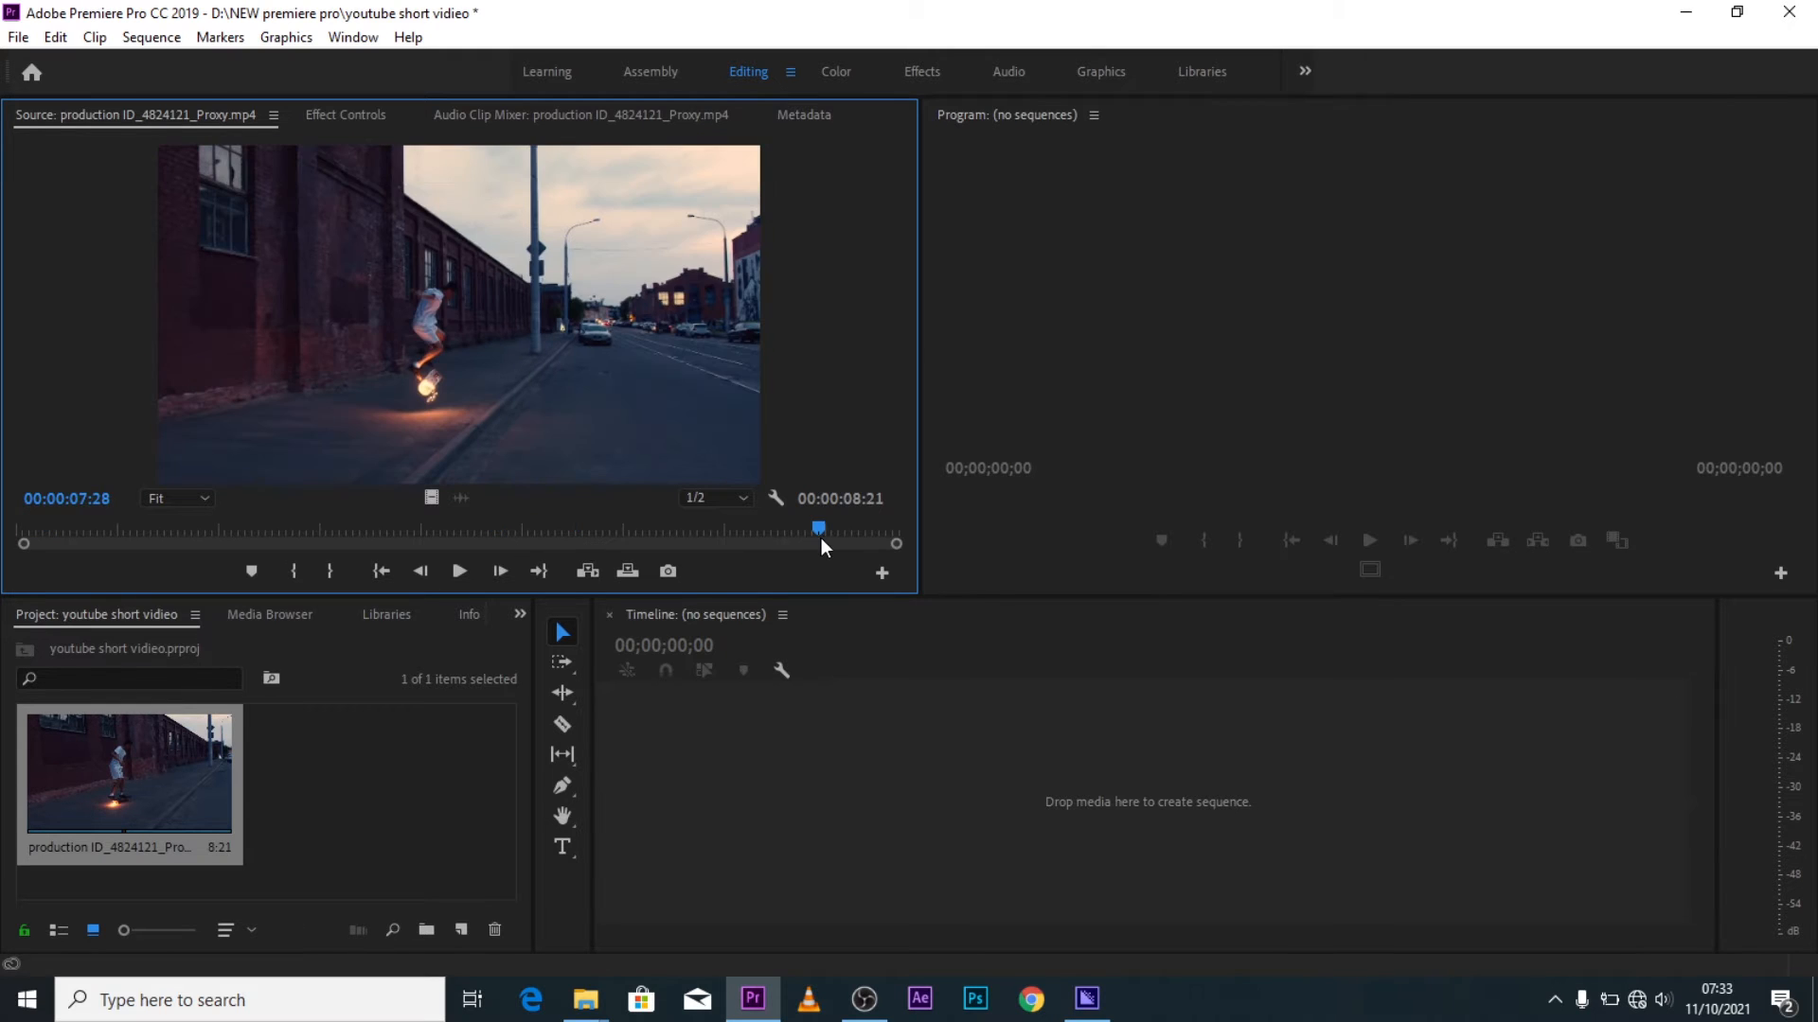
left_click(258, 535)
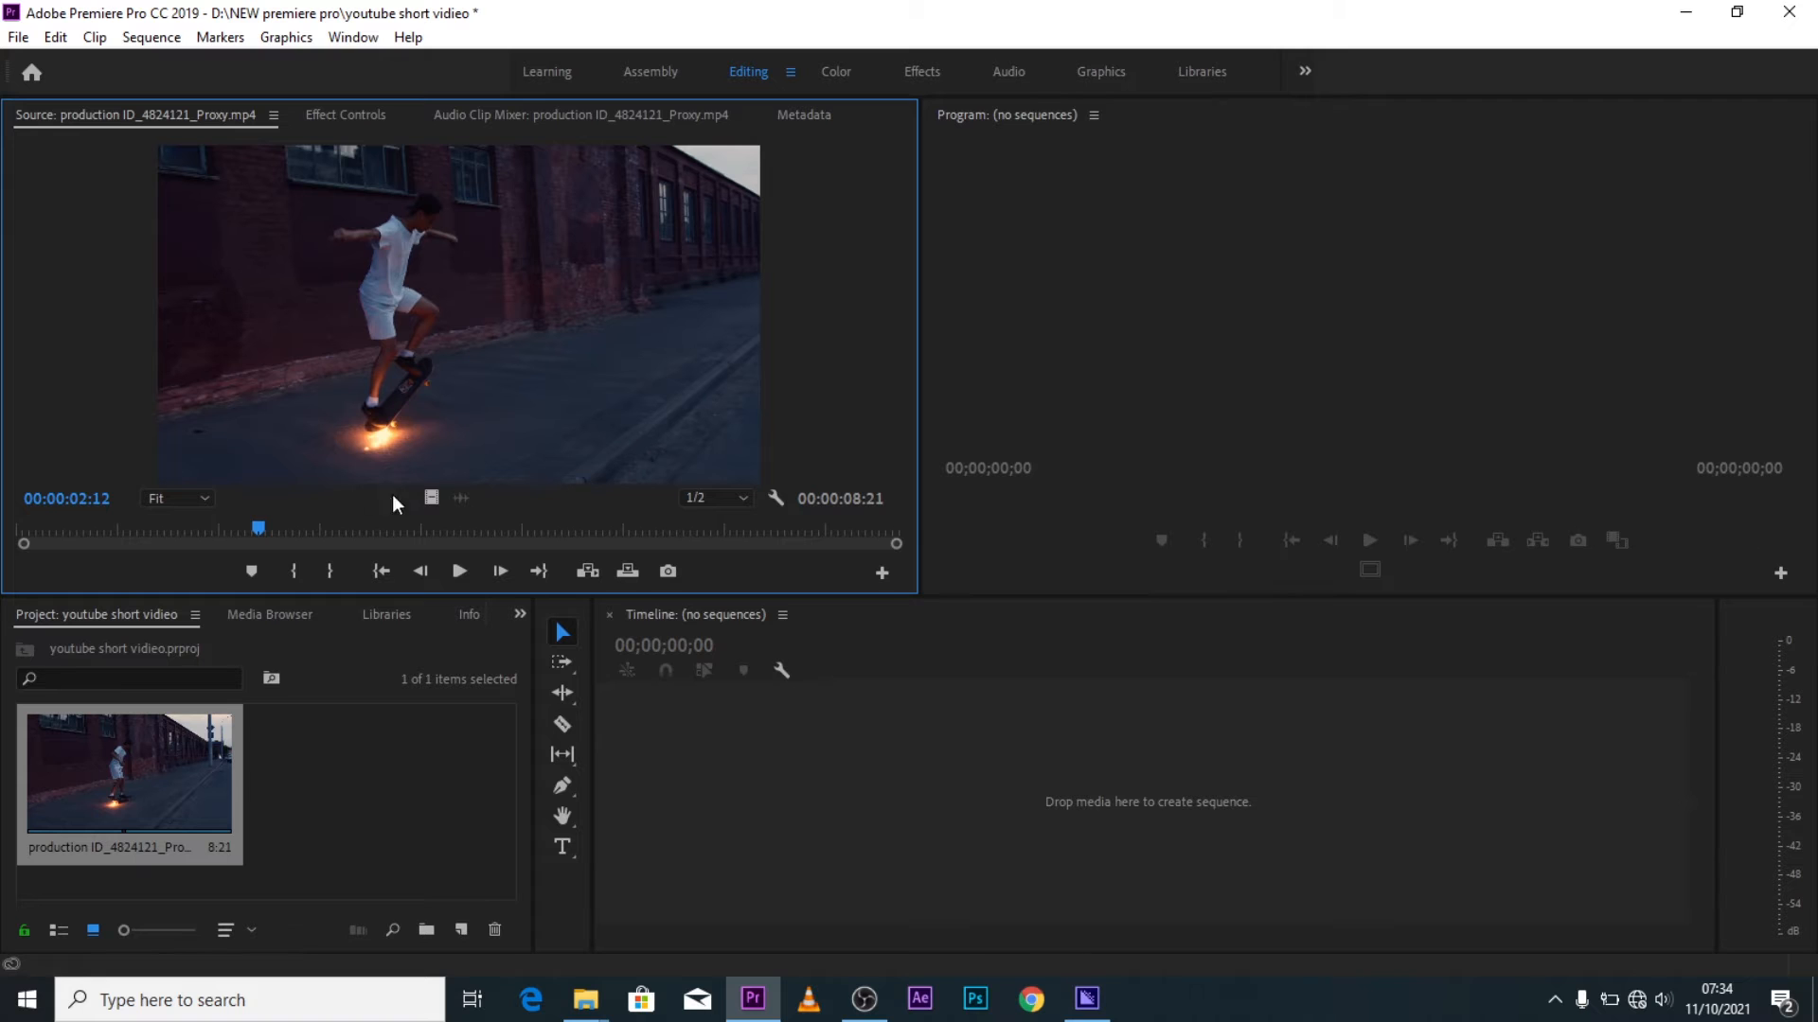
left_click_drag(434, 499, 703, 814)
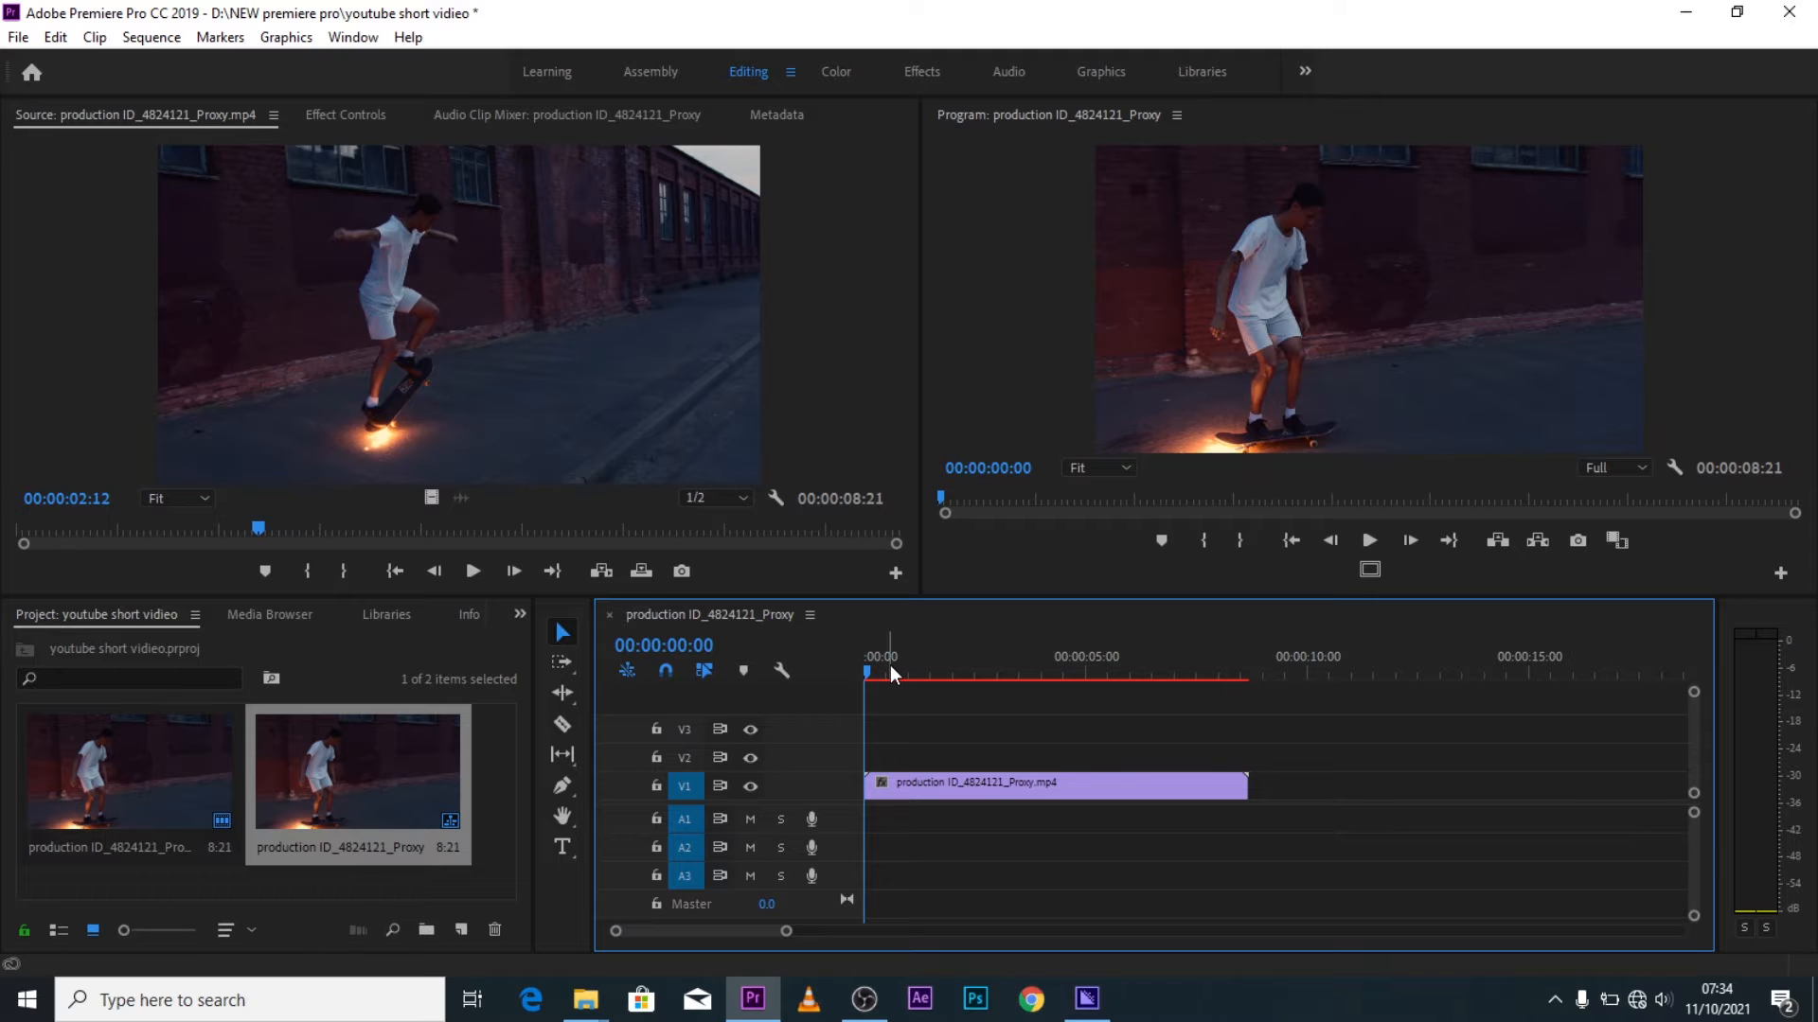
mouse_move(865, 678)
left_mouse_down()
mouse_move(1204, 663)
mouse_move(864, 663)
left_mouse_up()
Set the sequence frame size to 1080 horizontal by 1920 vertical and accept deleting all its previews
left_click(155, 38)
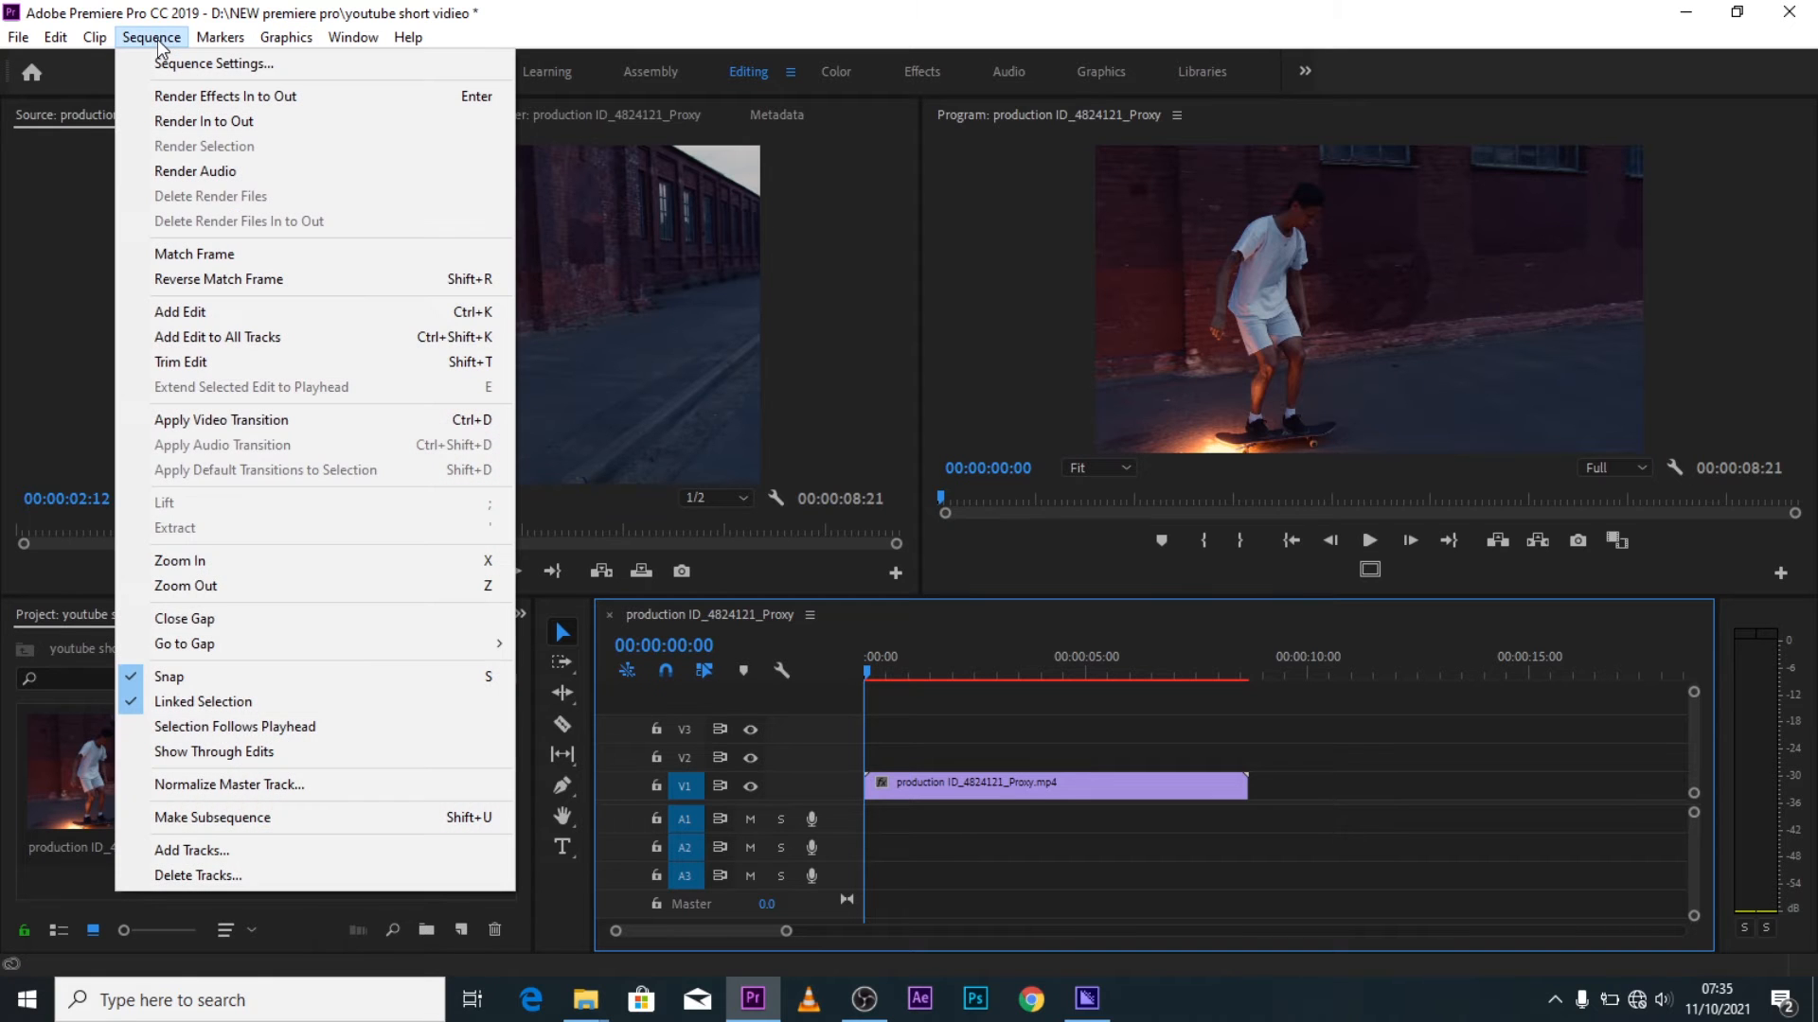
left_click(202, 64)
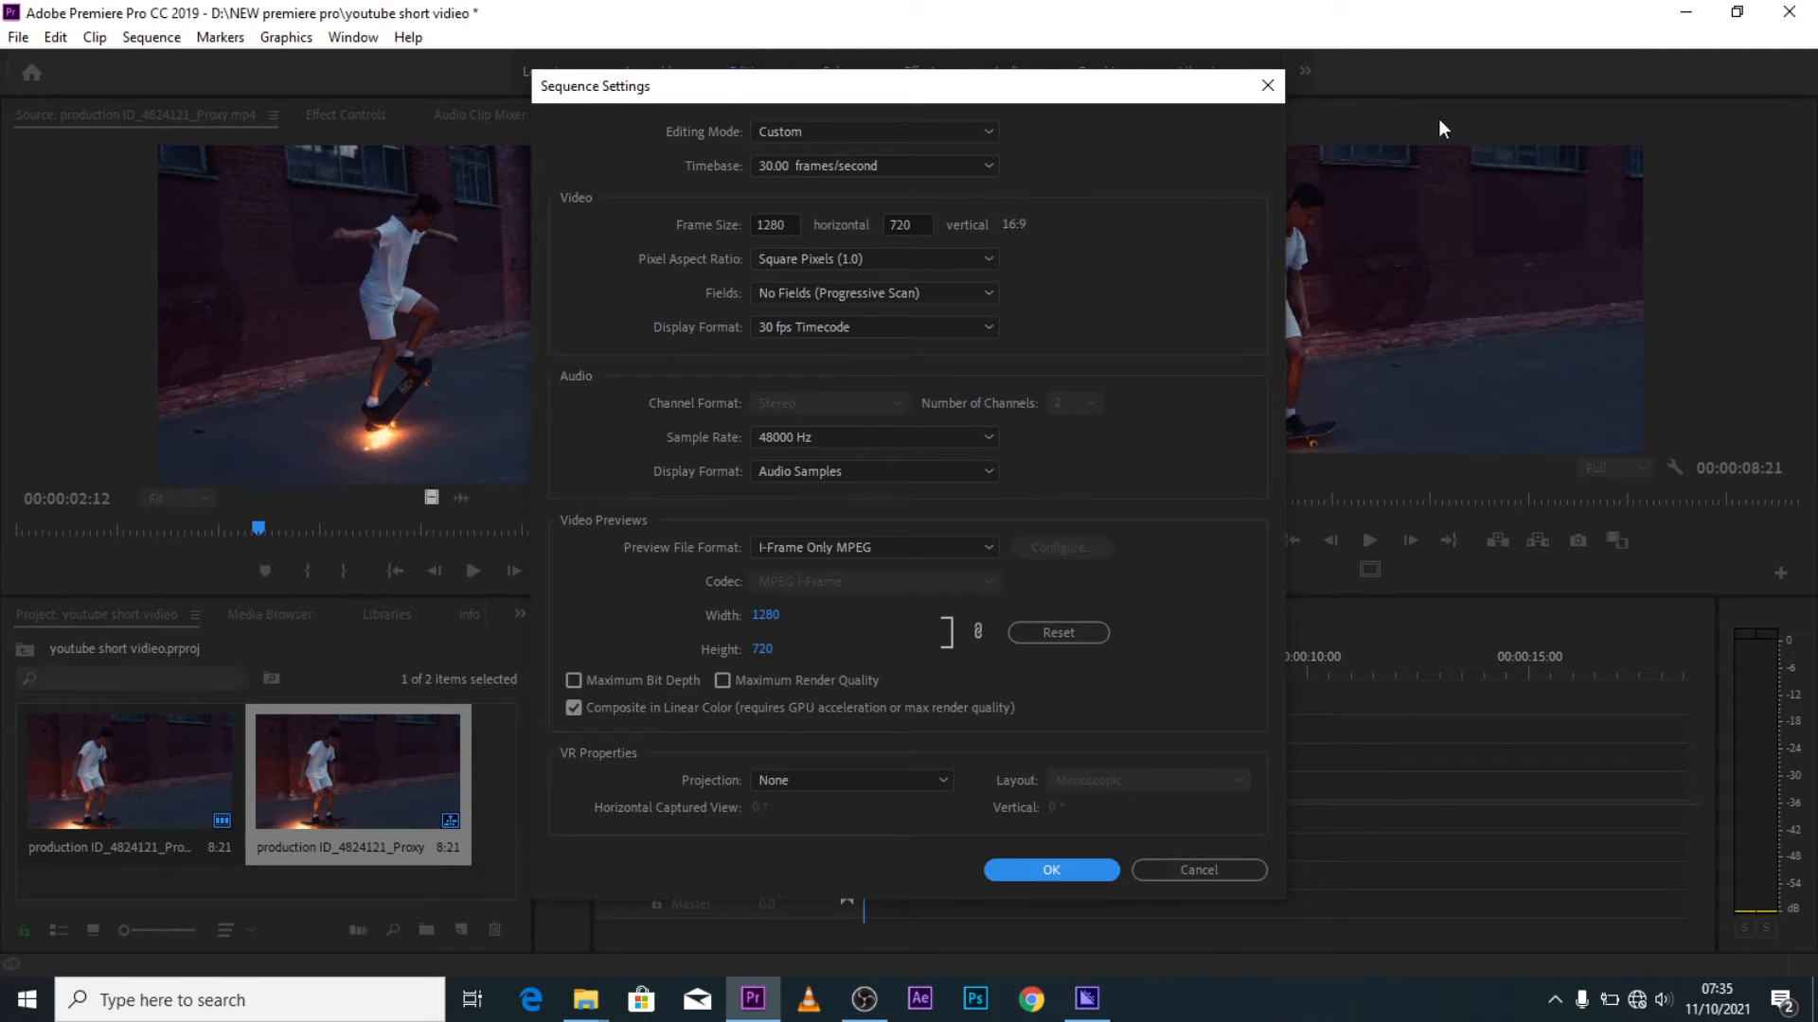
double_click(785, 221)
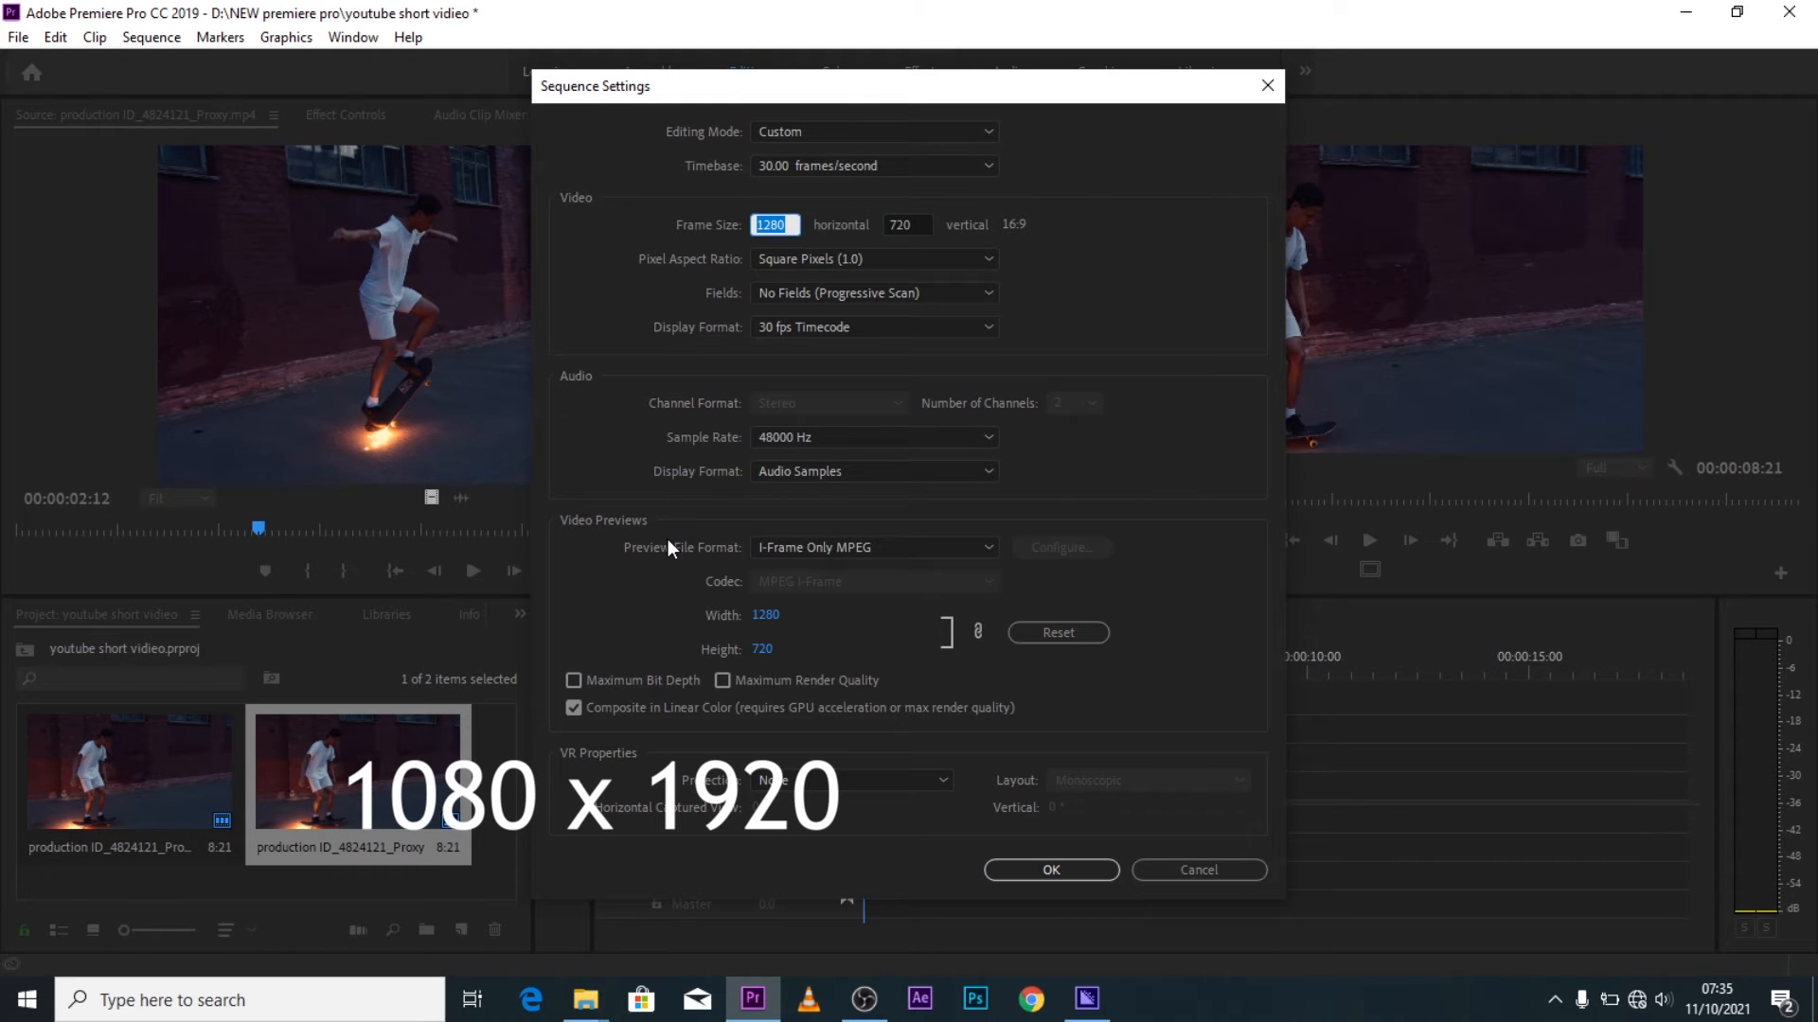
type("1080")
double_click(925, 222)
type("197")
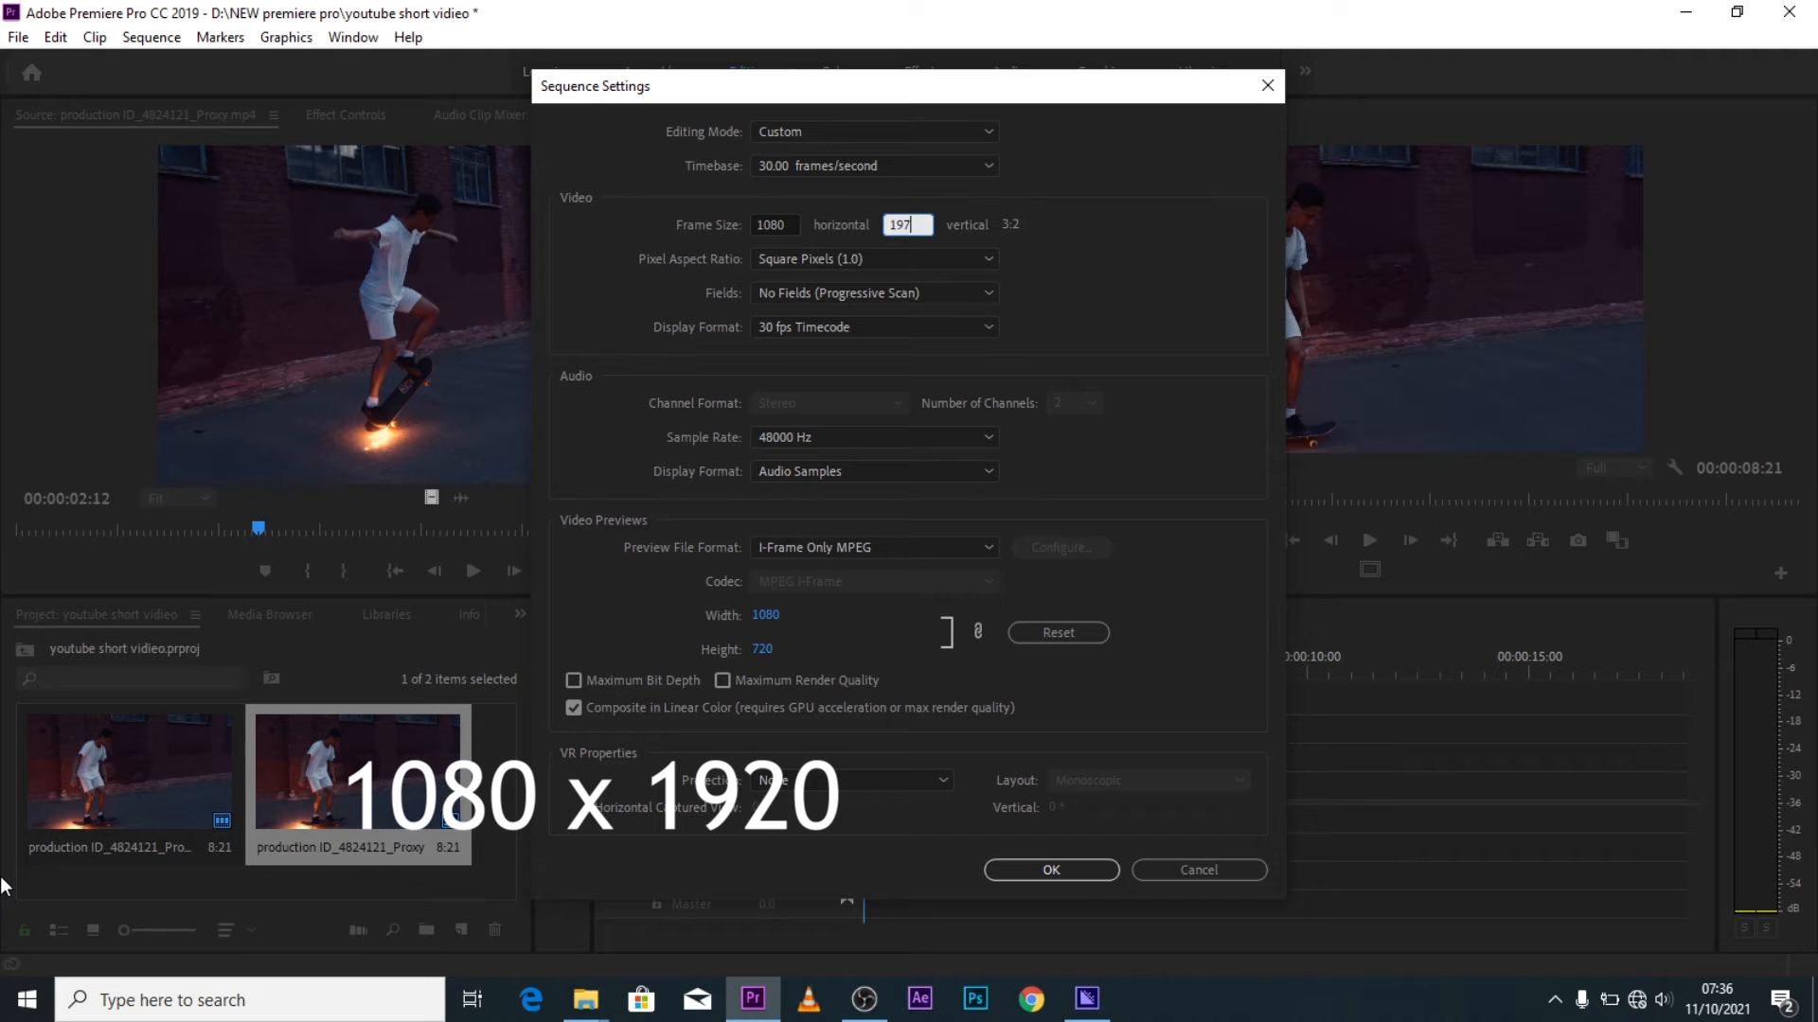
key("BackSpace")
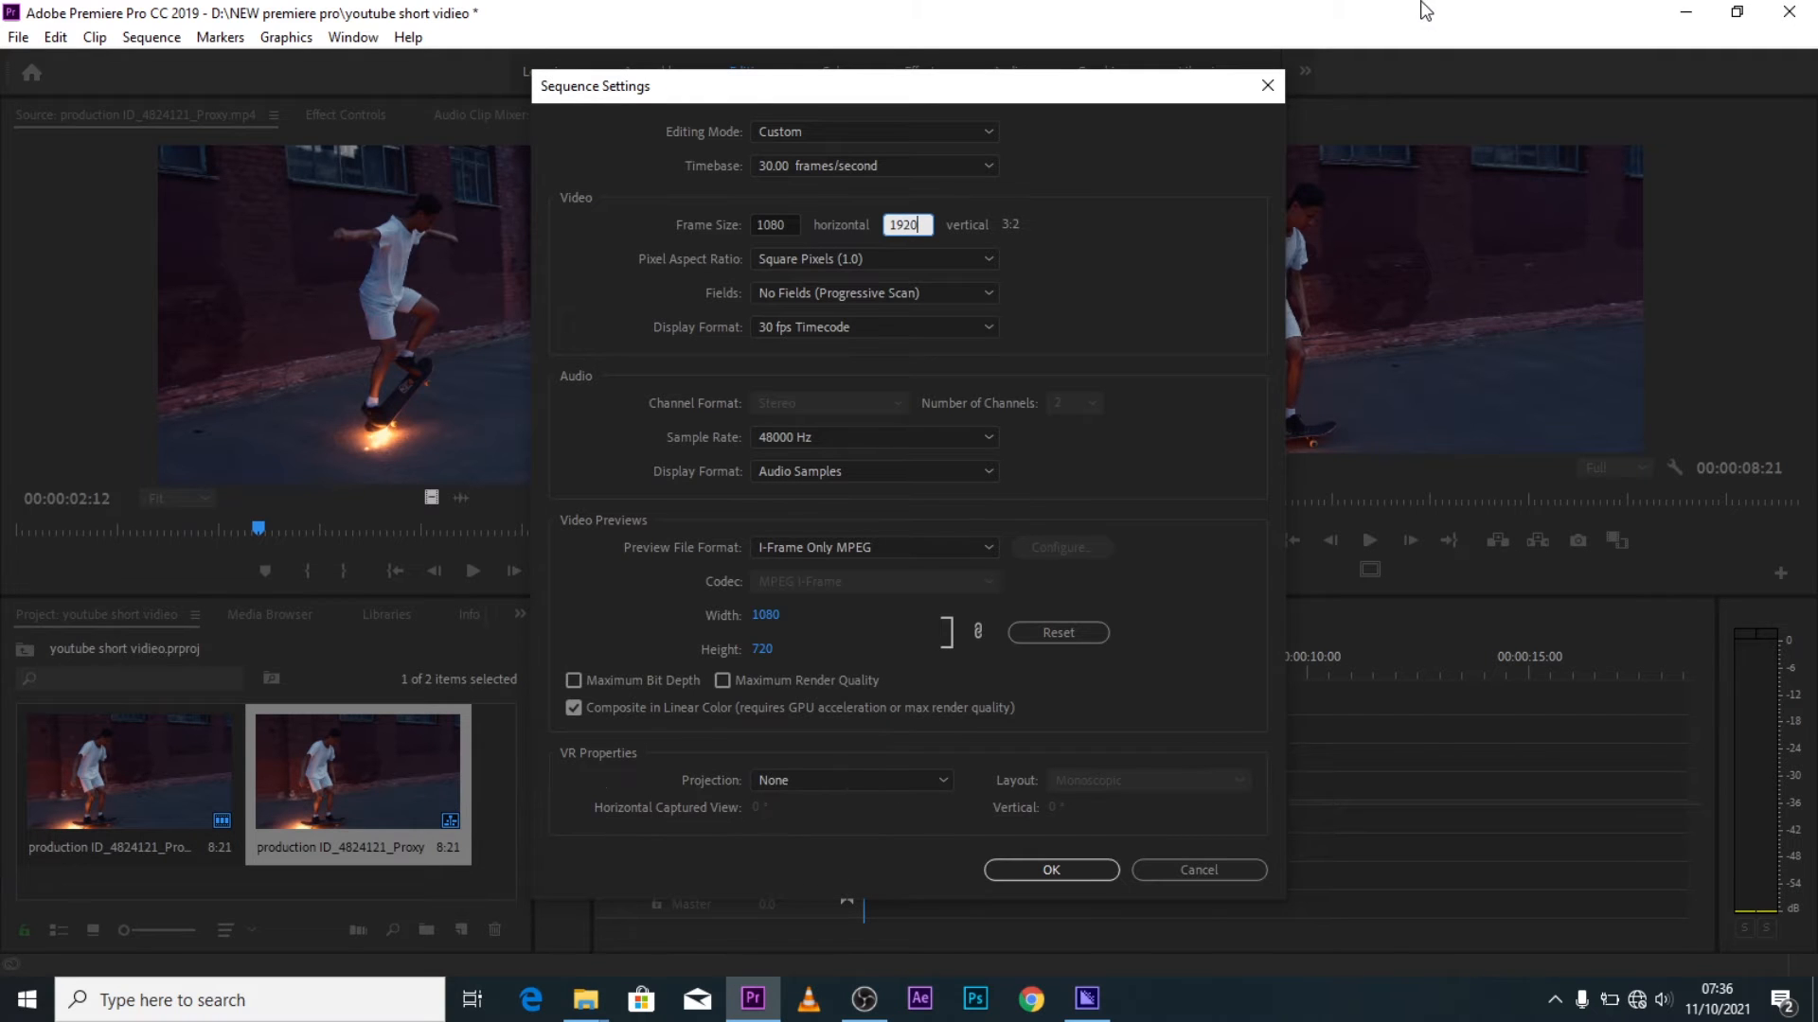
type("20")
left_click(1051, 877)
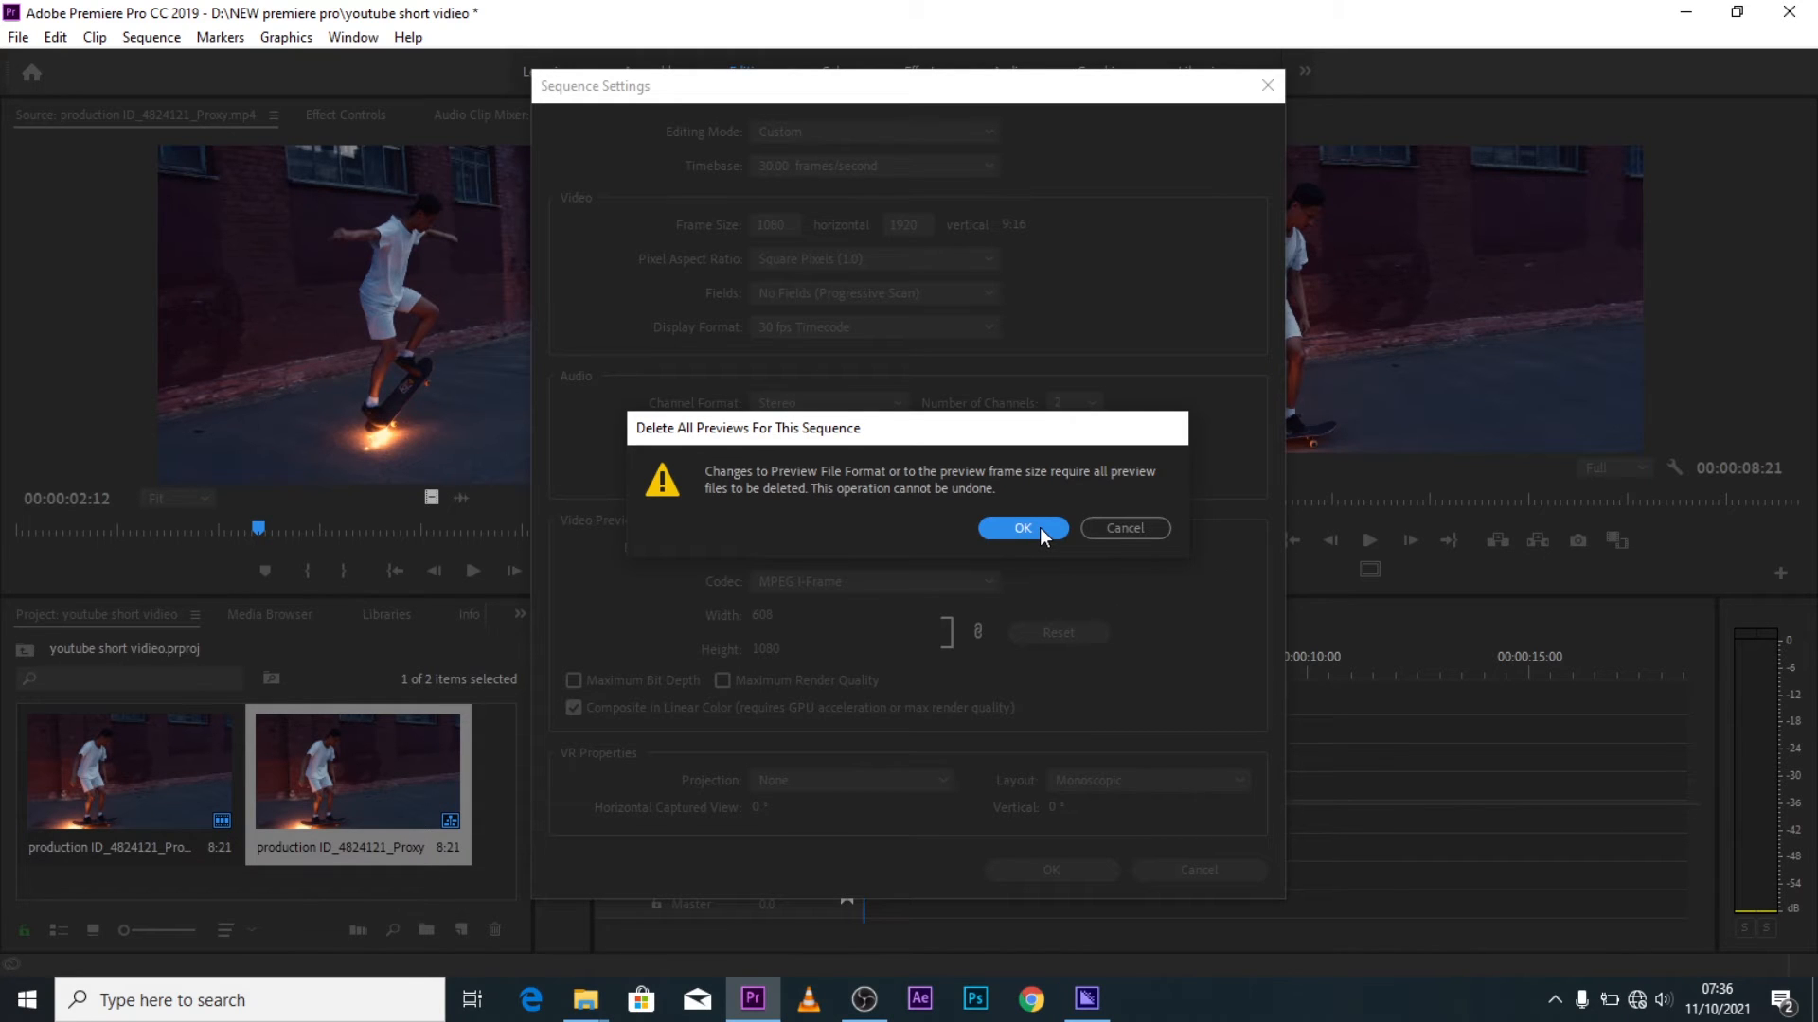
left_click(1039, 527)
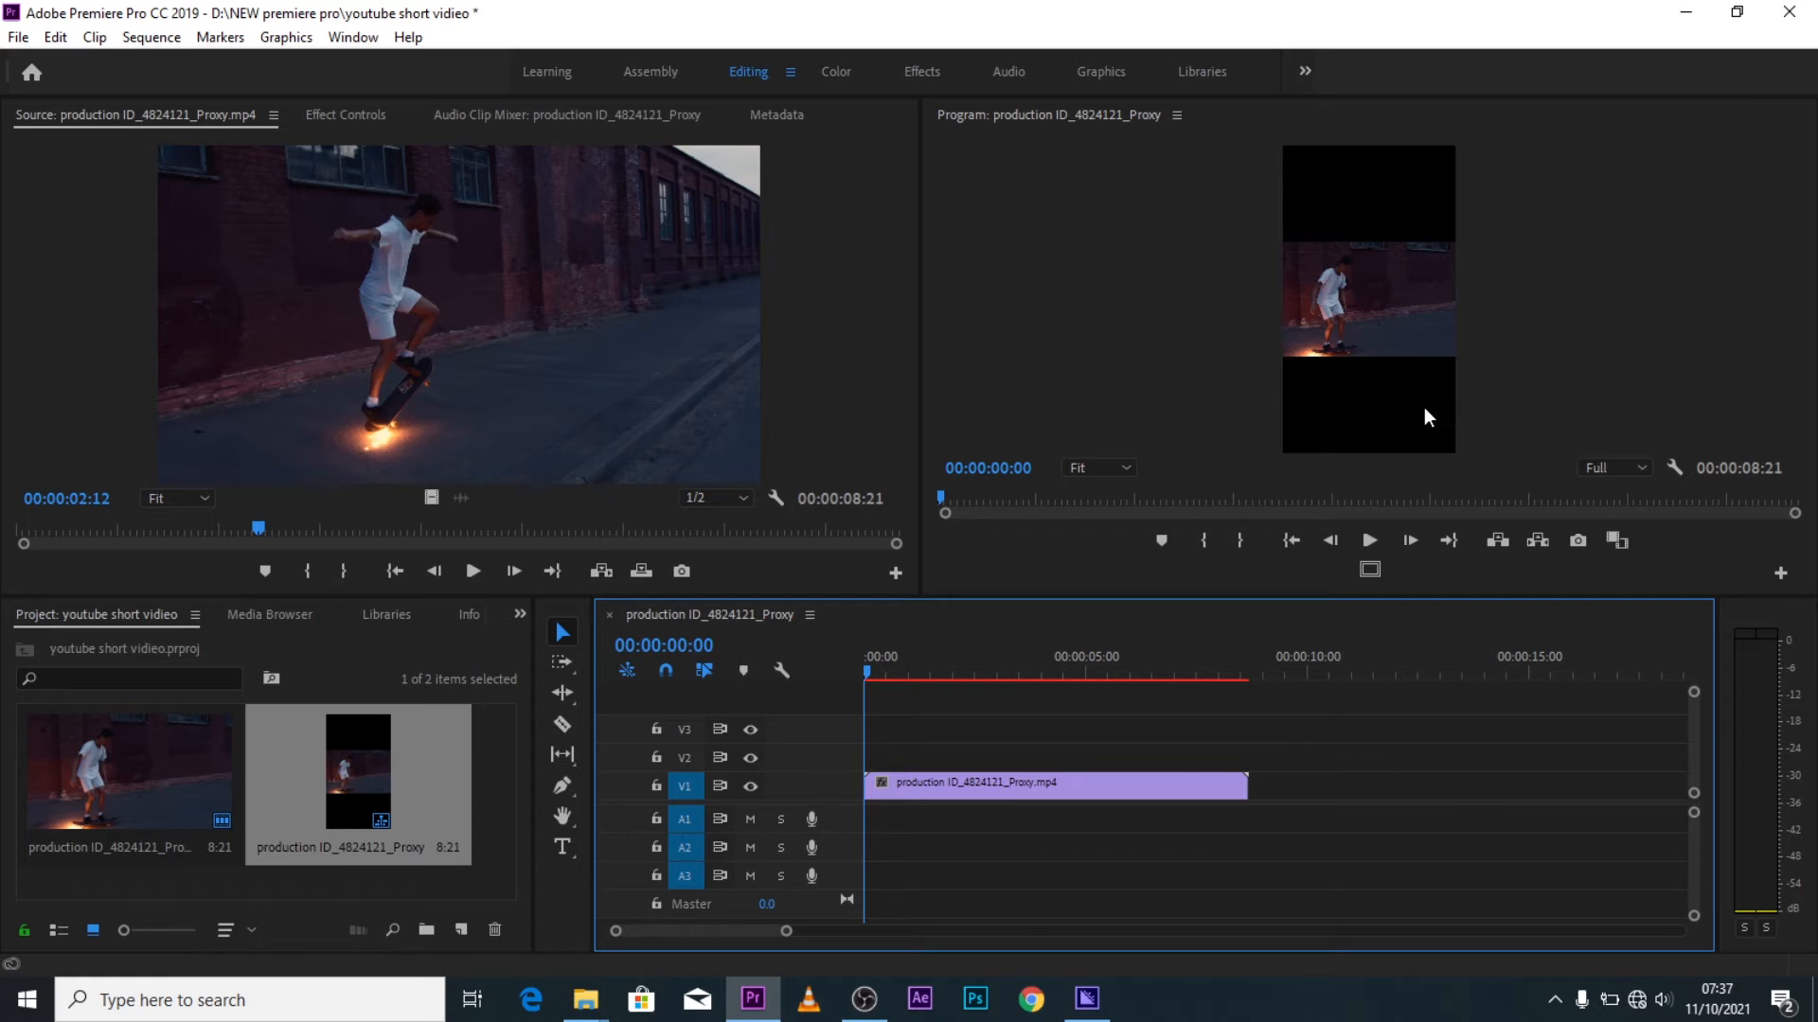
Scale the timeline clip to 273 and set its position to 1093, 956 to frame the skater vertically
left_click(935, 782)
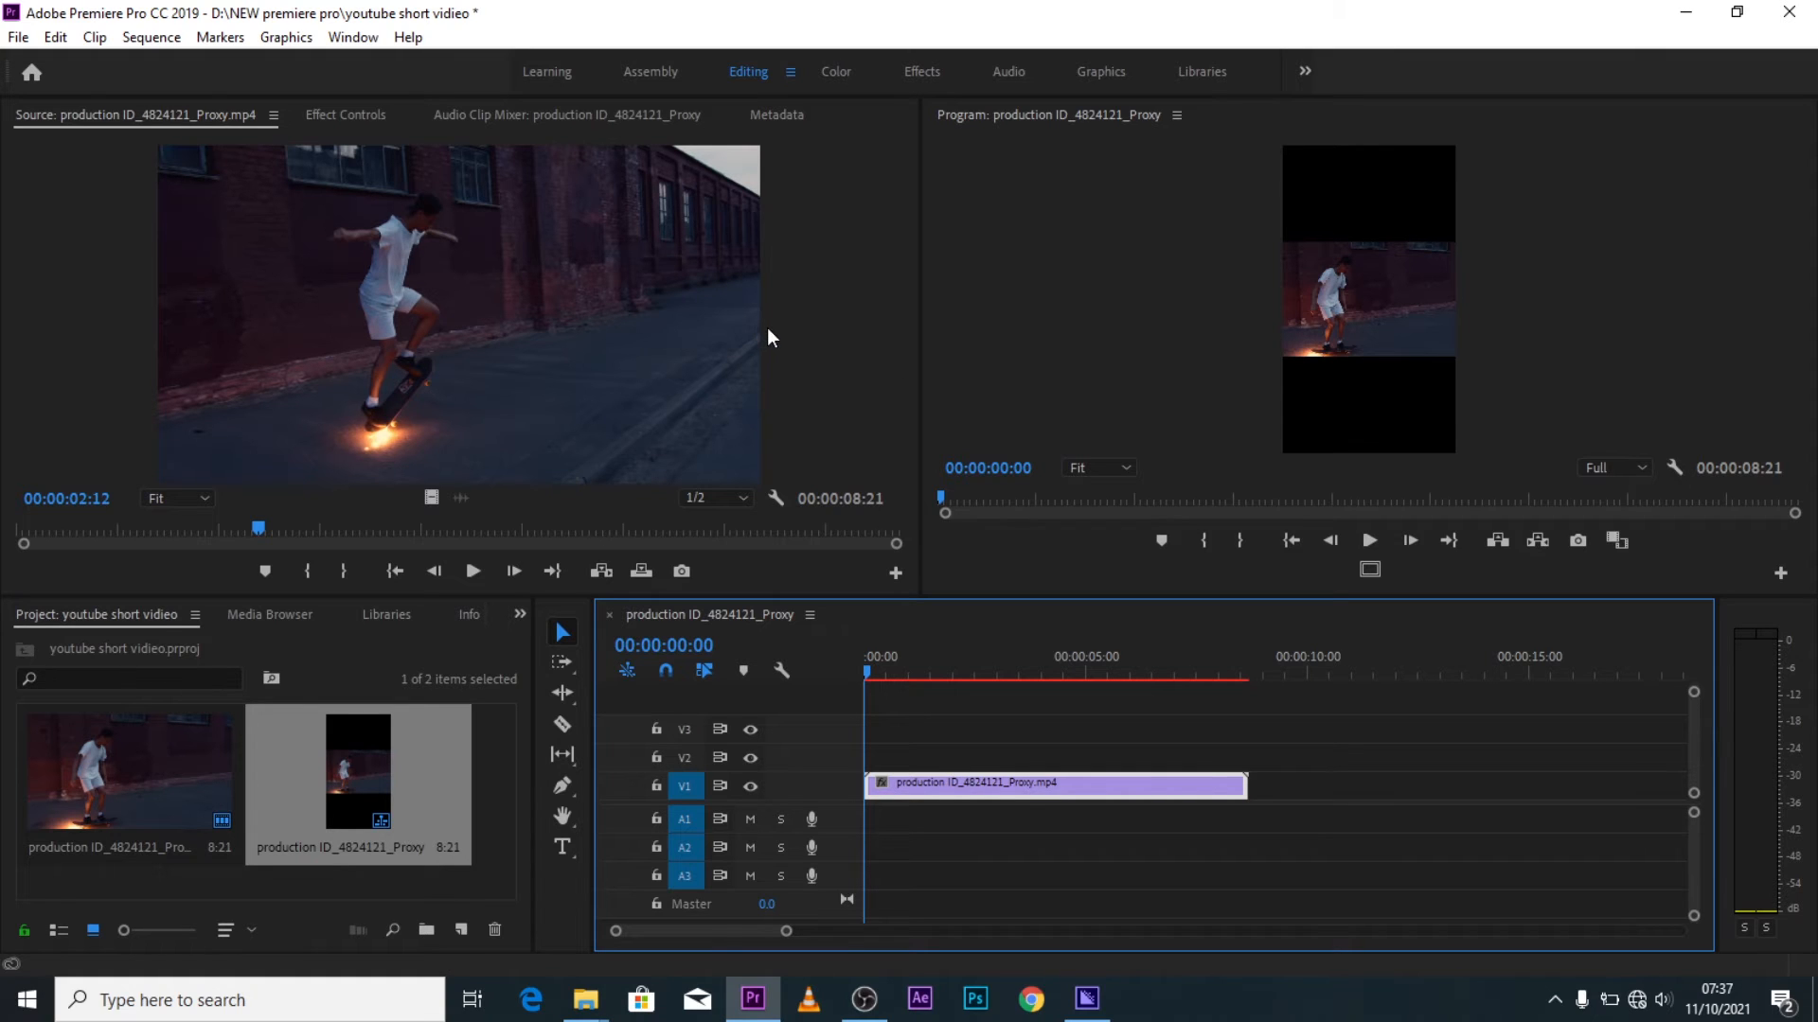
left_click(339, 113)
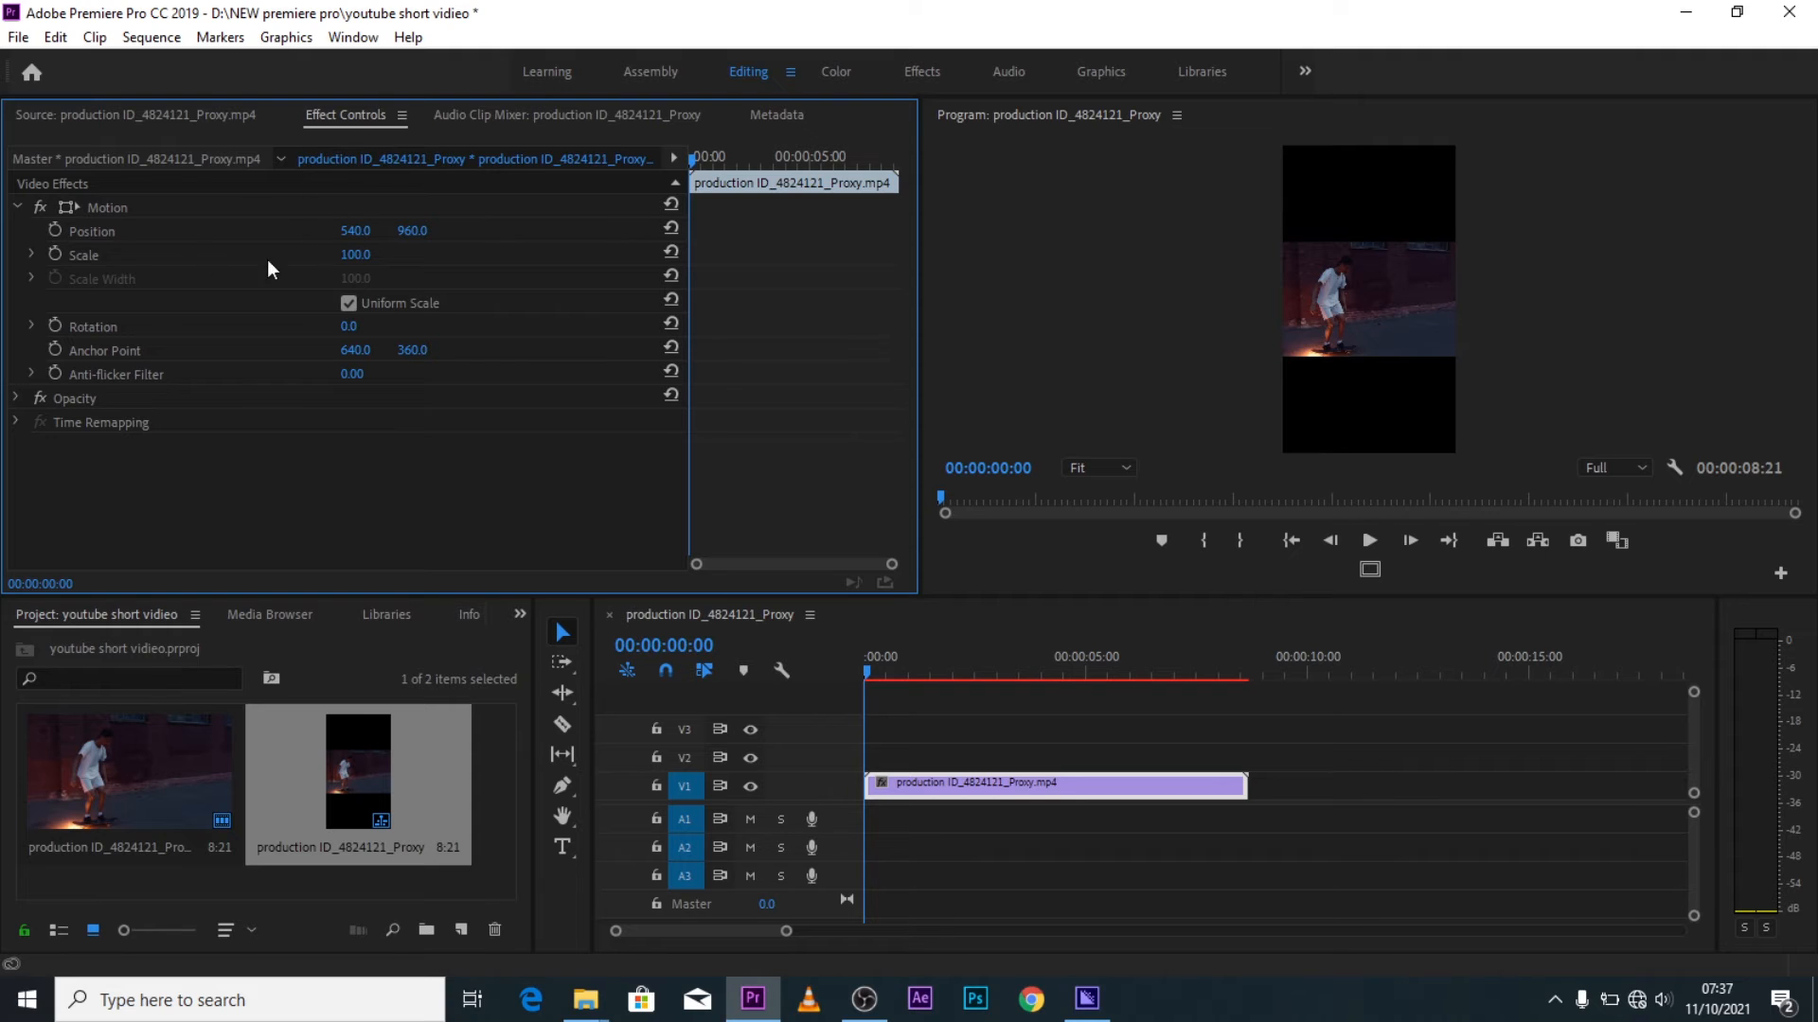
left_click_drag(348, 261, 512, 261)
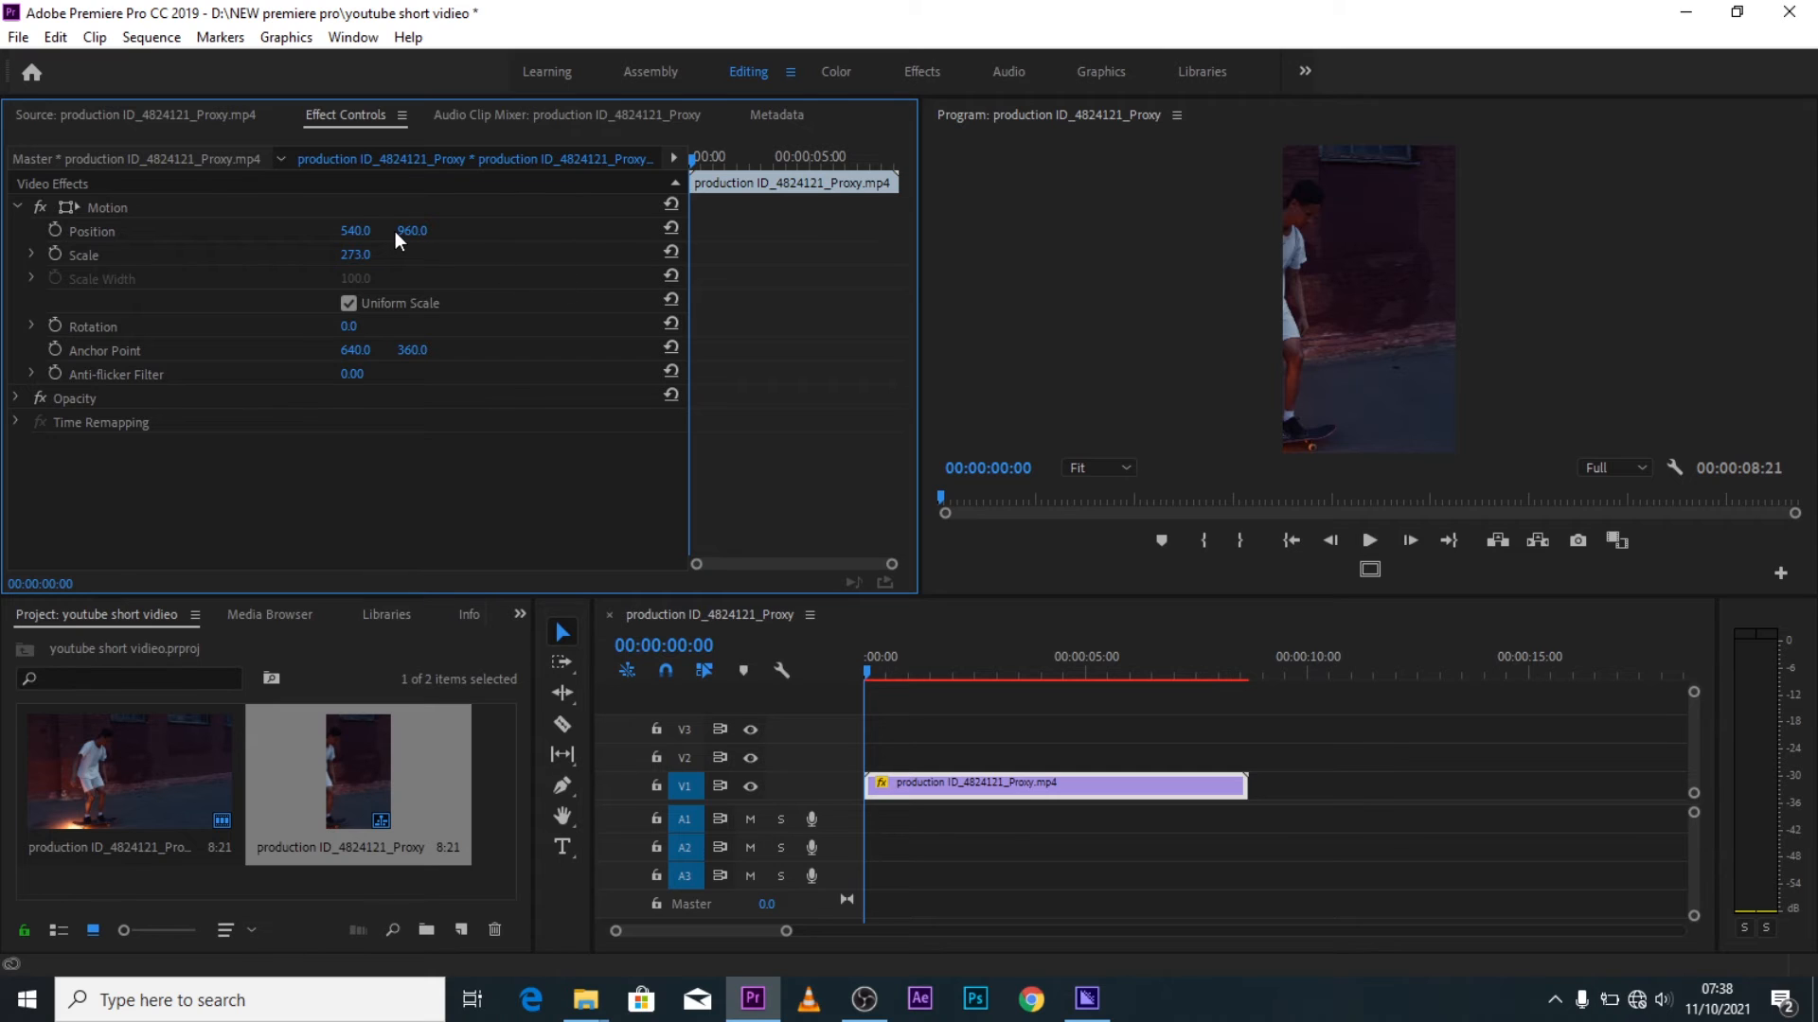
left_click_drag(412, 231, 408, 231)
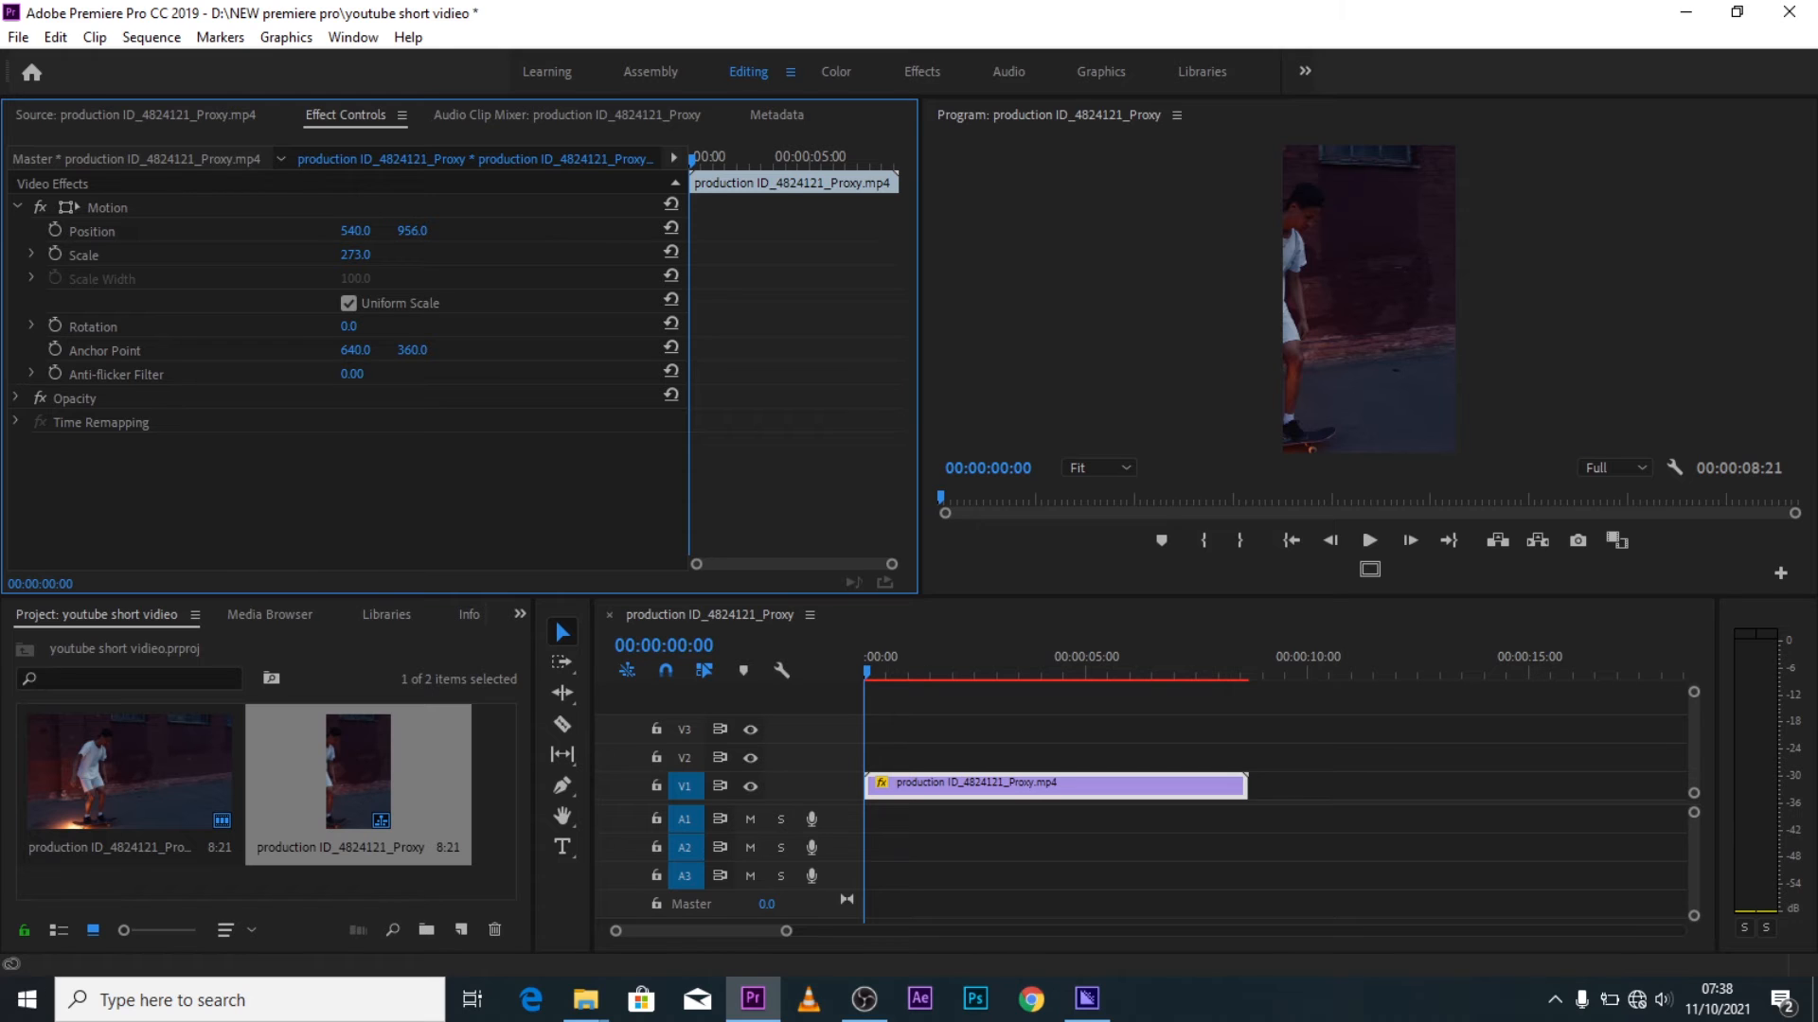
left_click_drag(355, 231, 407, 231)
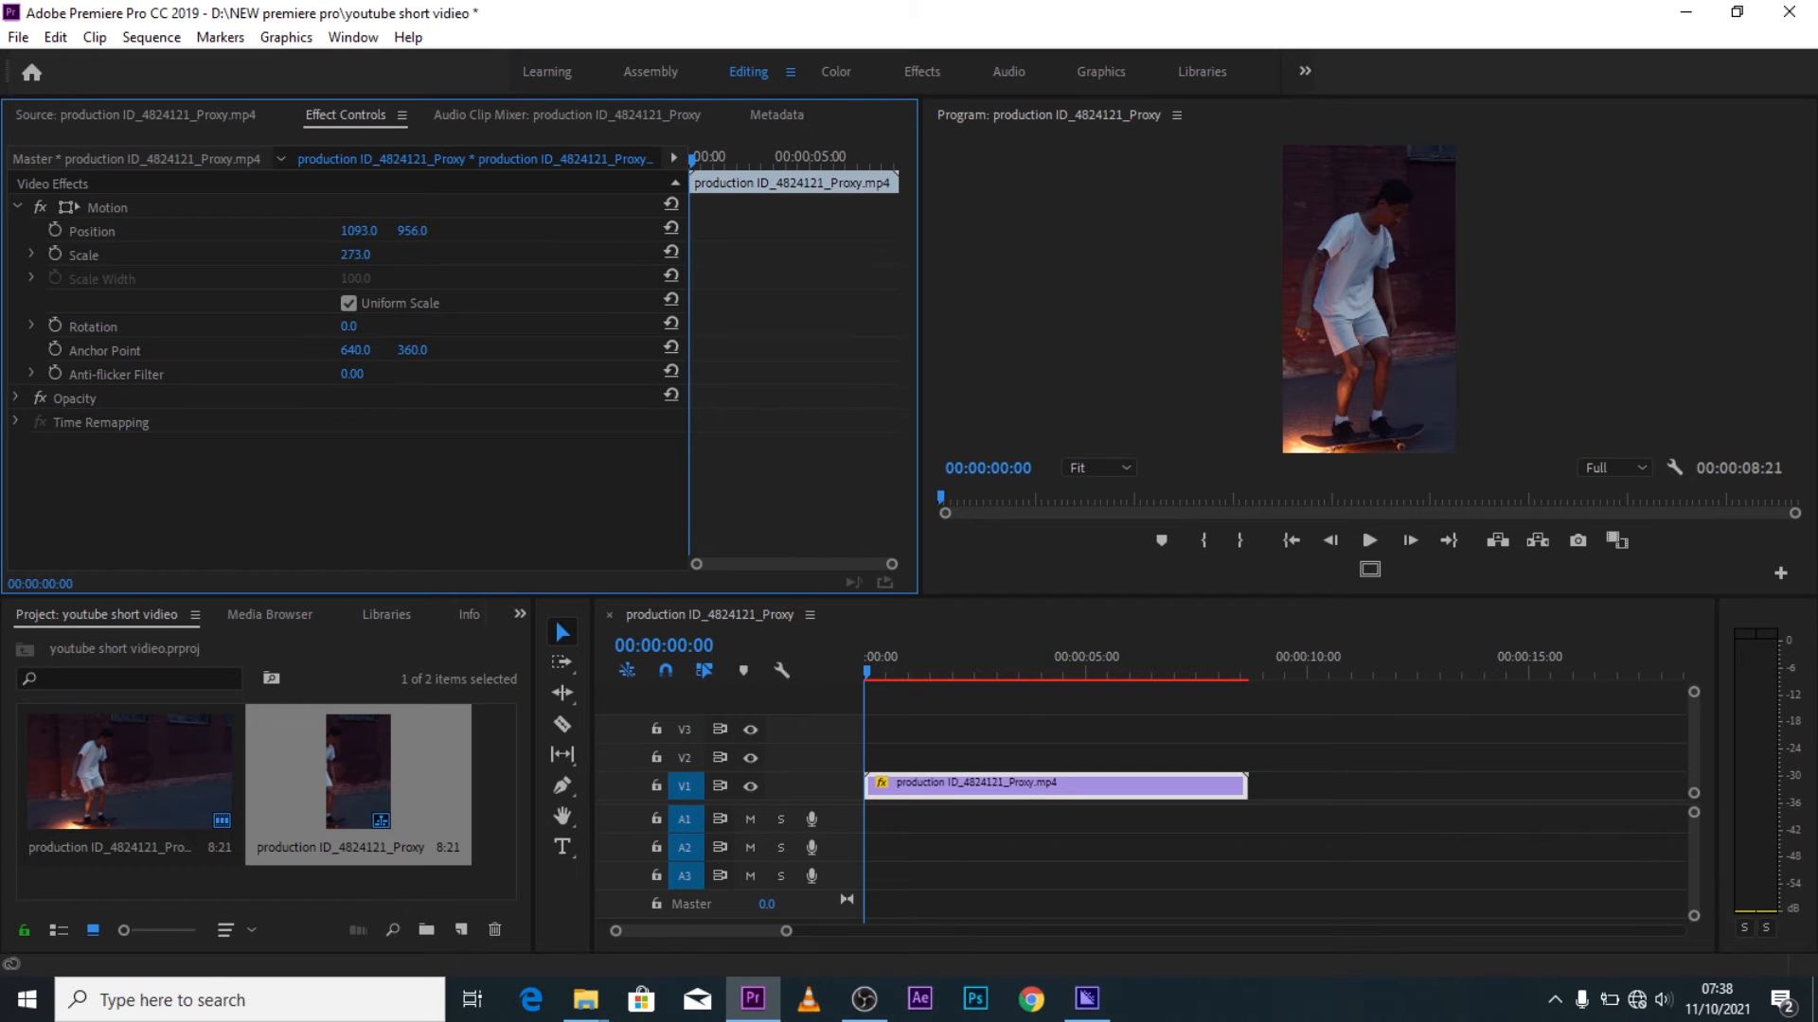
Scrub and play the sequence from the start to check whether the skater stays inside the vertical frame
left_click_drag(881, 670, 1009, 666)
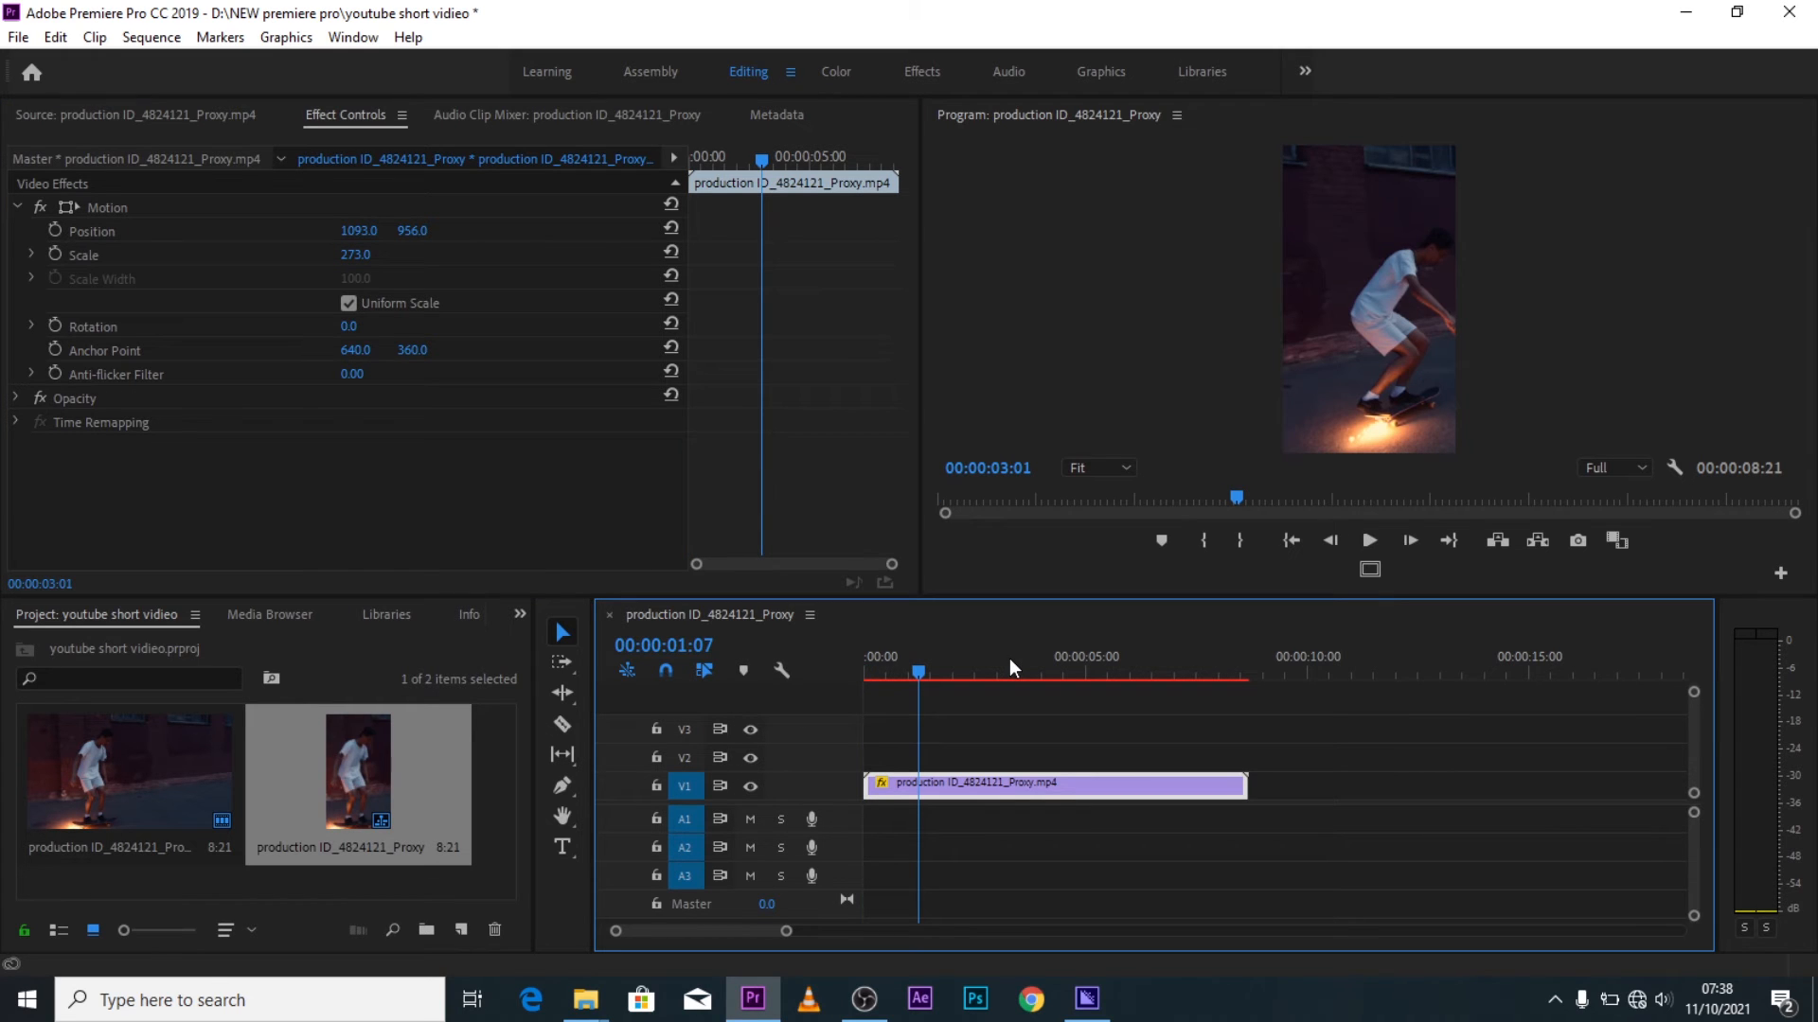
left_click(878, 653)
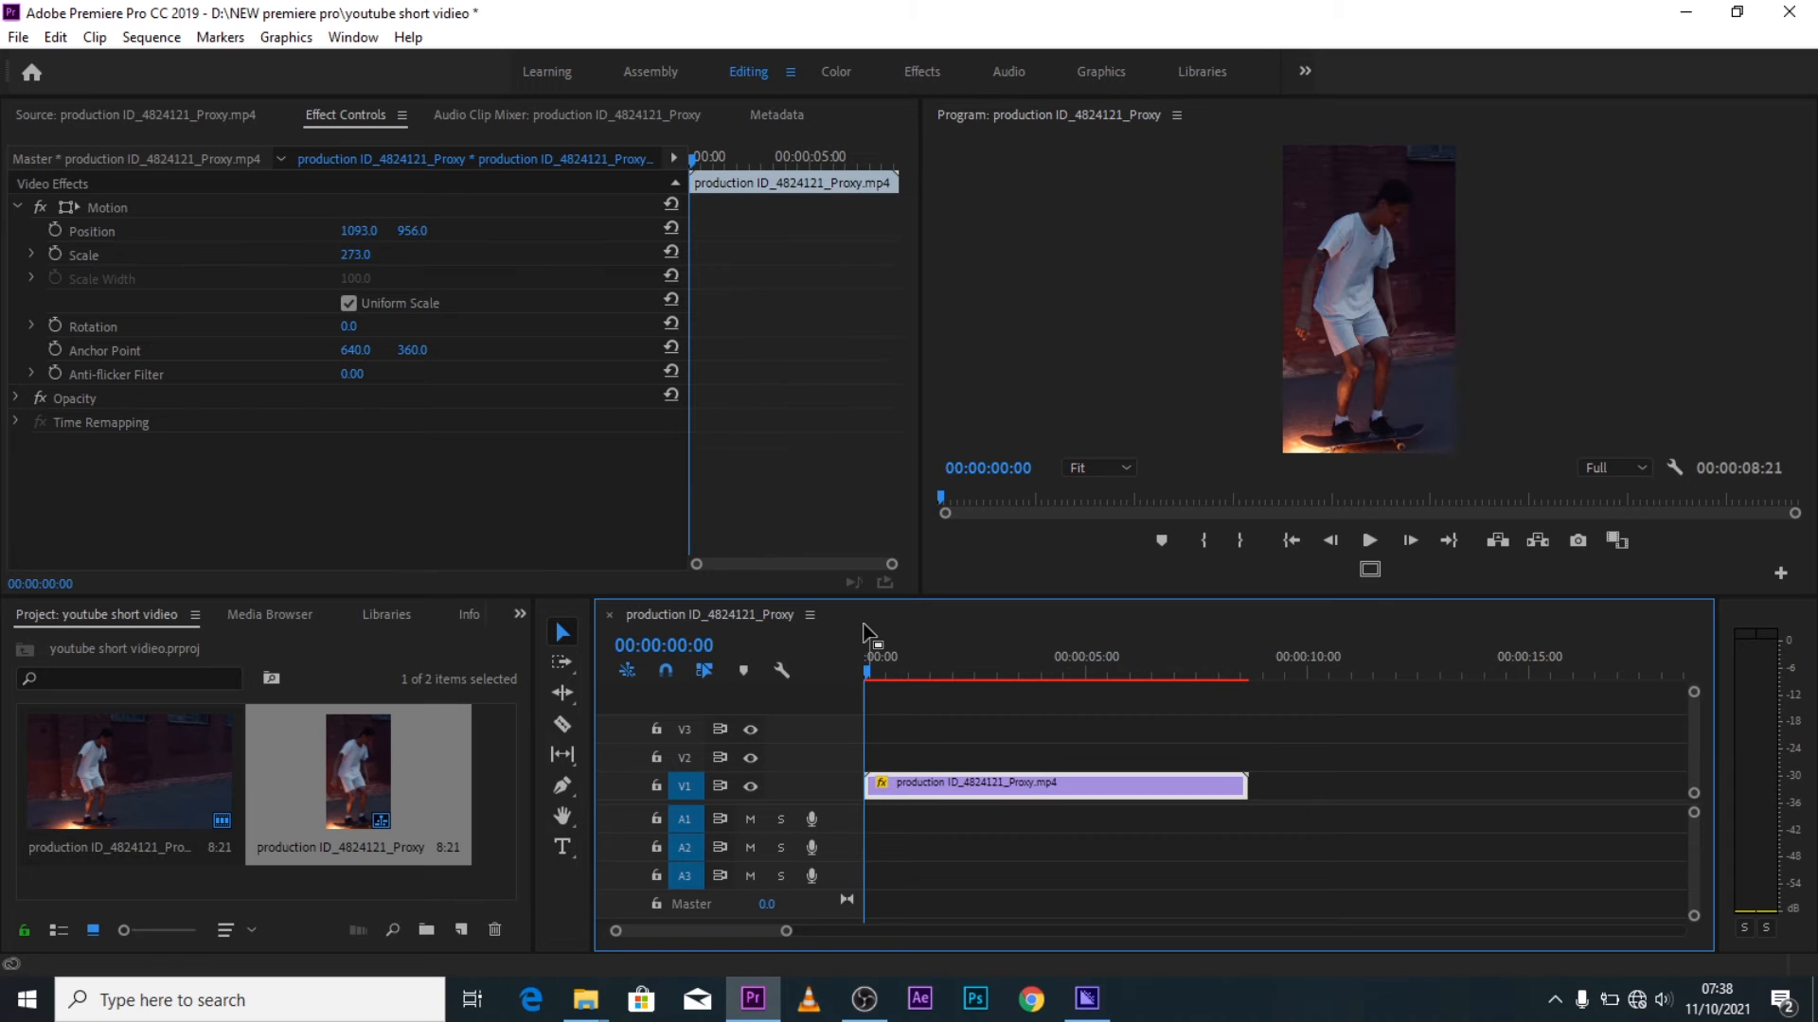
key("space")
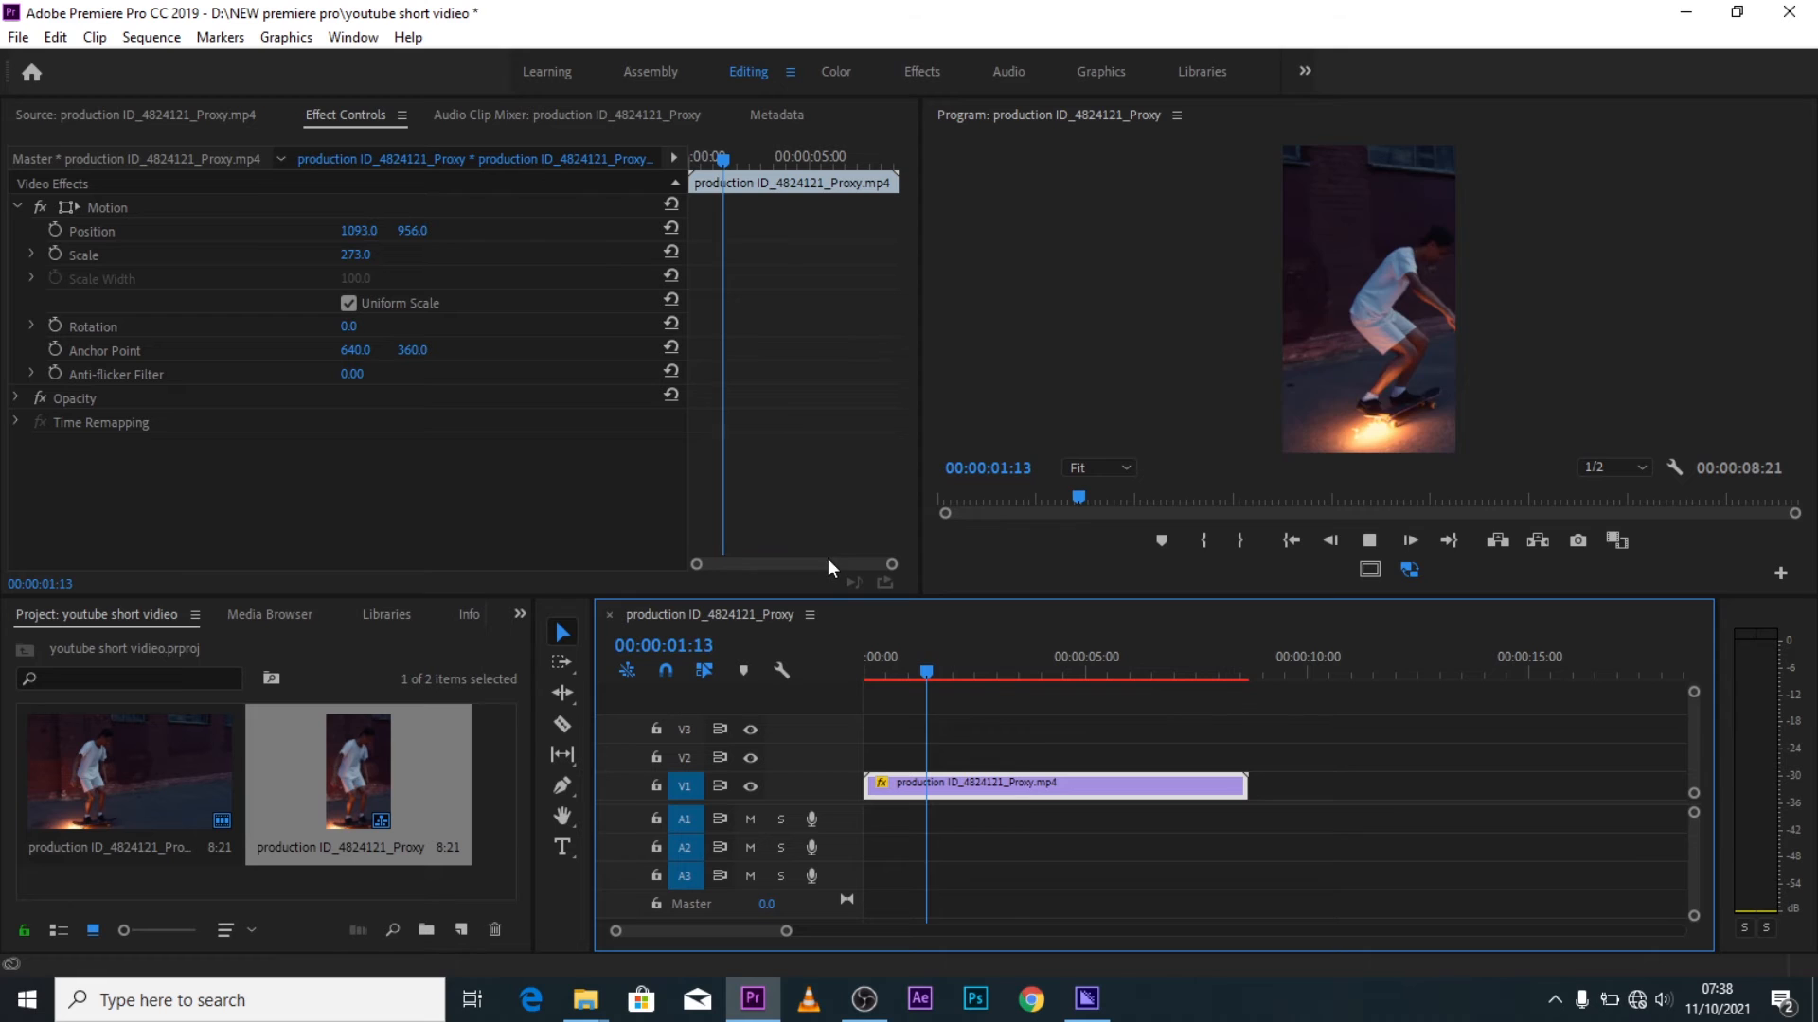
left_click(866, 670)
left_click_drag(866, 670, 1020, 653)
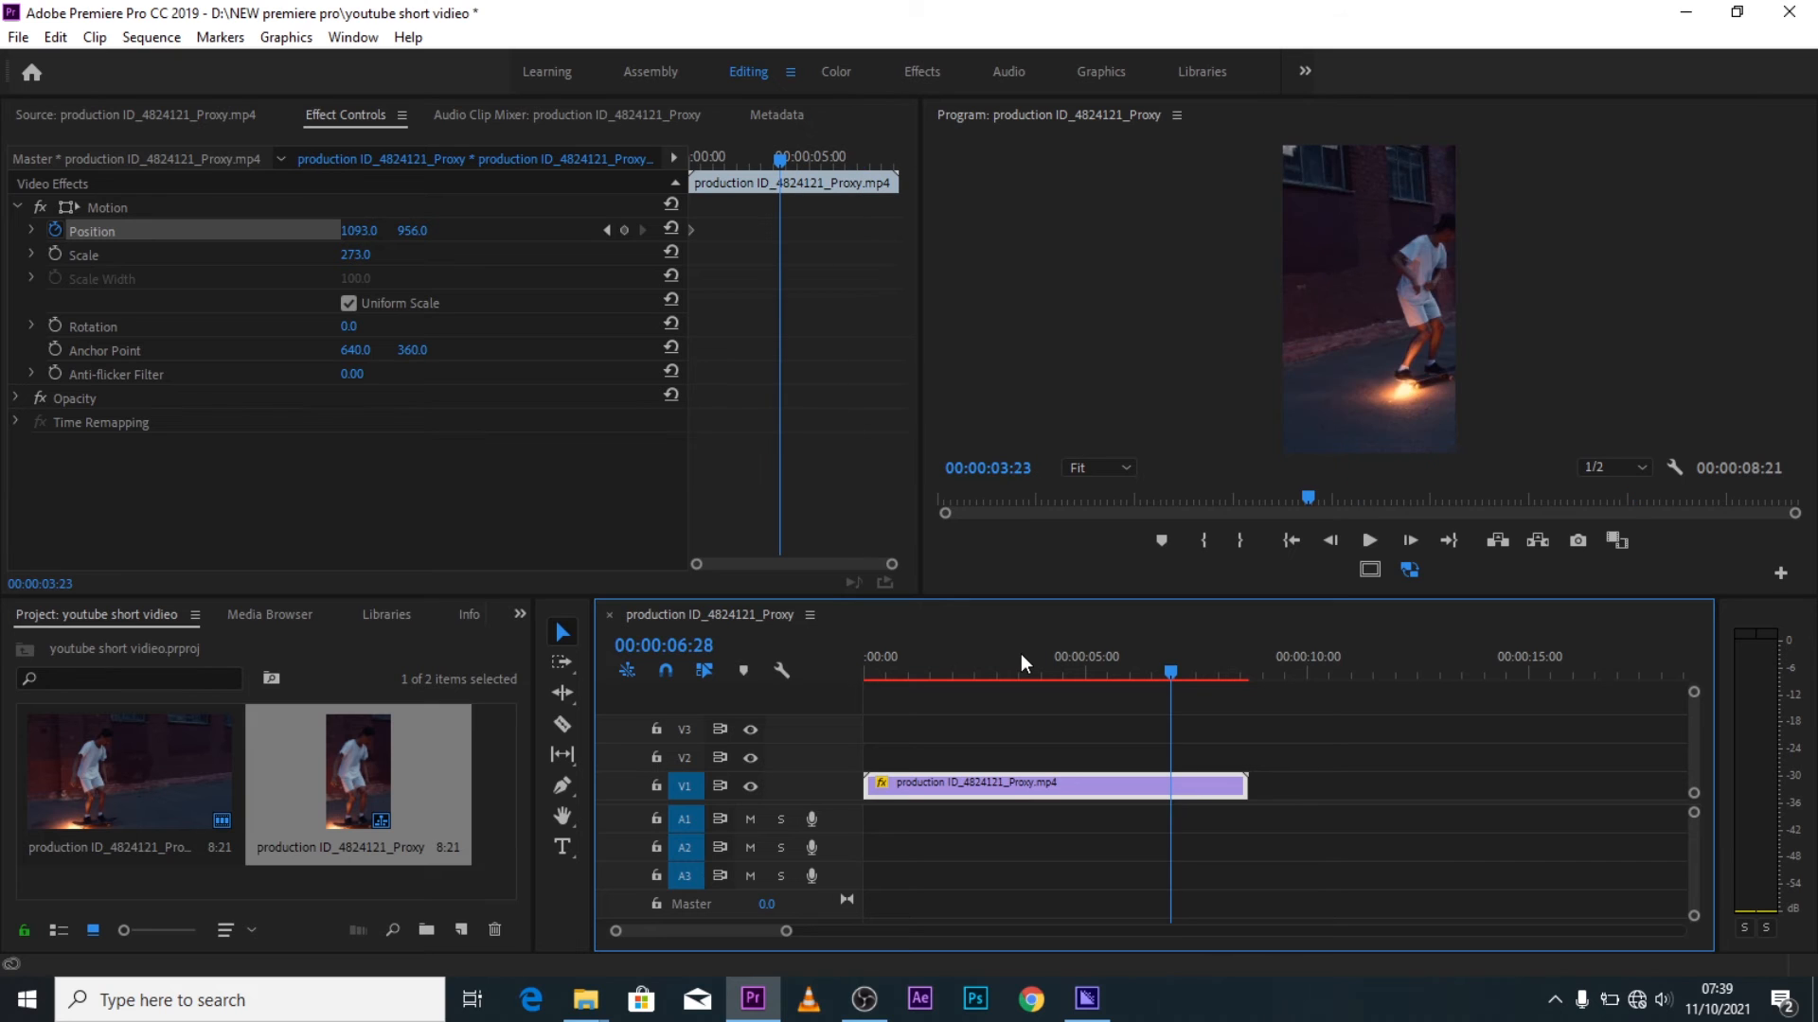
key("Home")
left_click(879, 487)
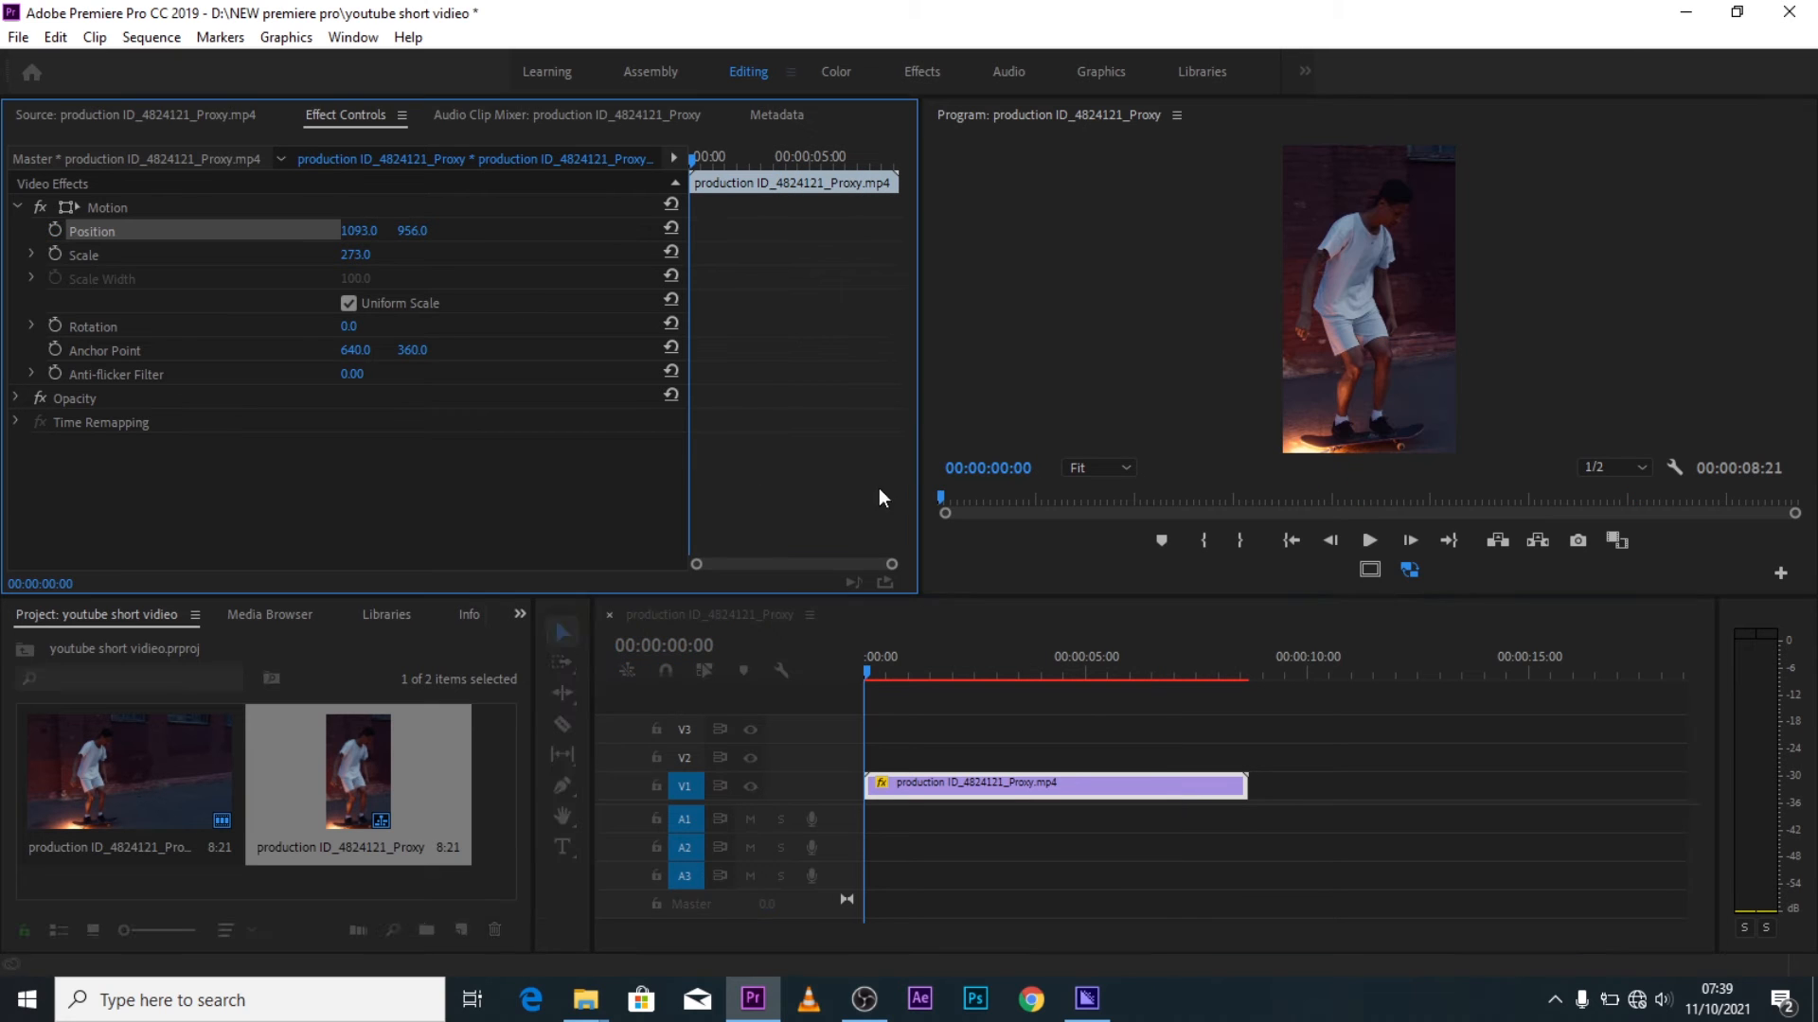
Start position keyframing at the beginning of the clip and set the horizontal position to 908 at 00:00:04:02
left_click_drag(875, 657, 804, 677)
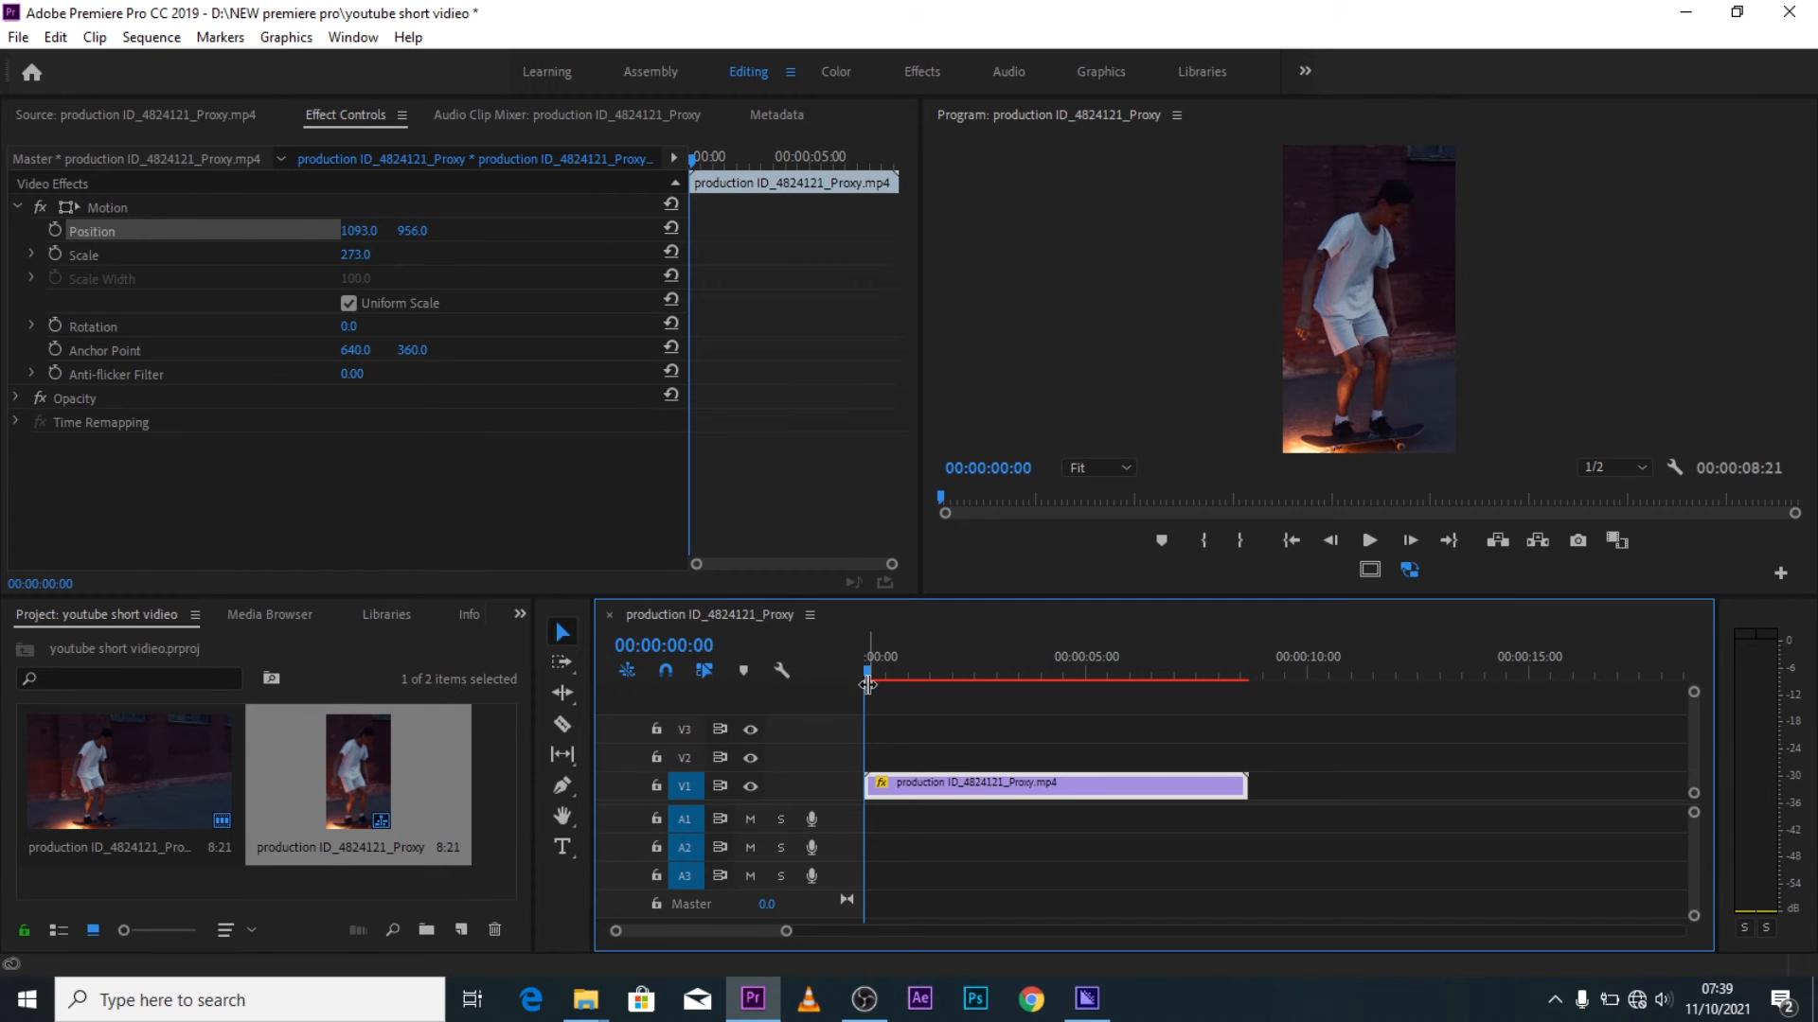
left_click(55, 231)
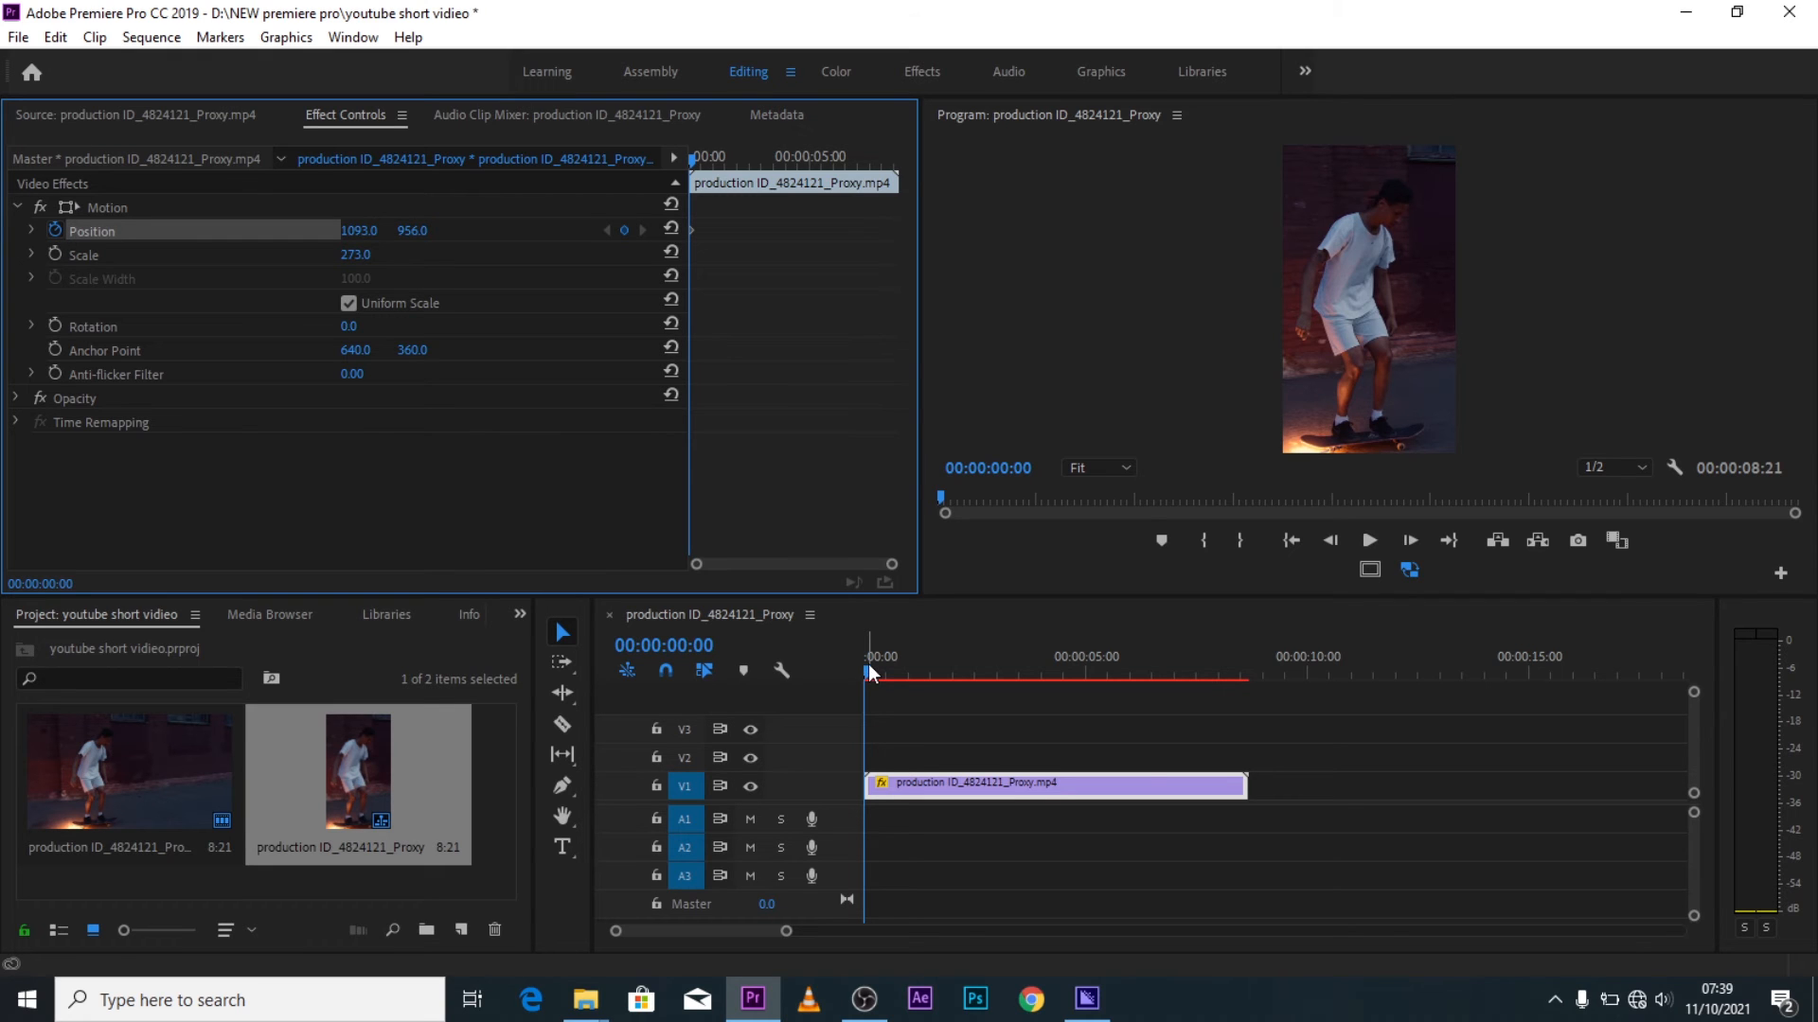
left_click_drag(860, 668, 1047, 645)
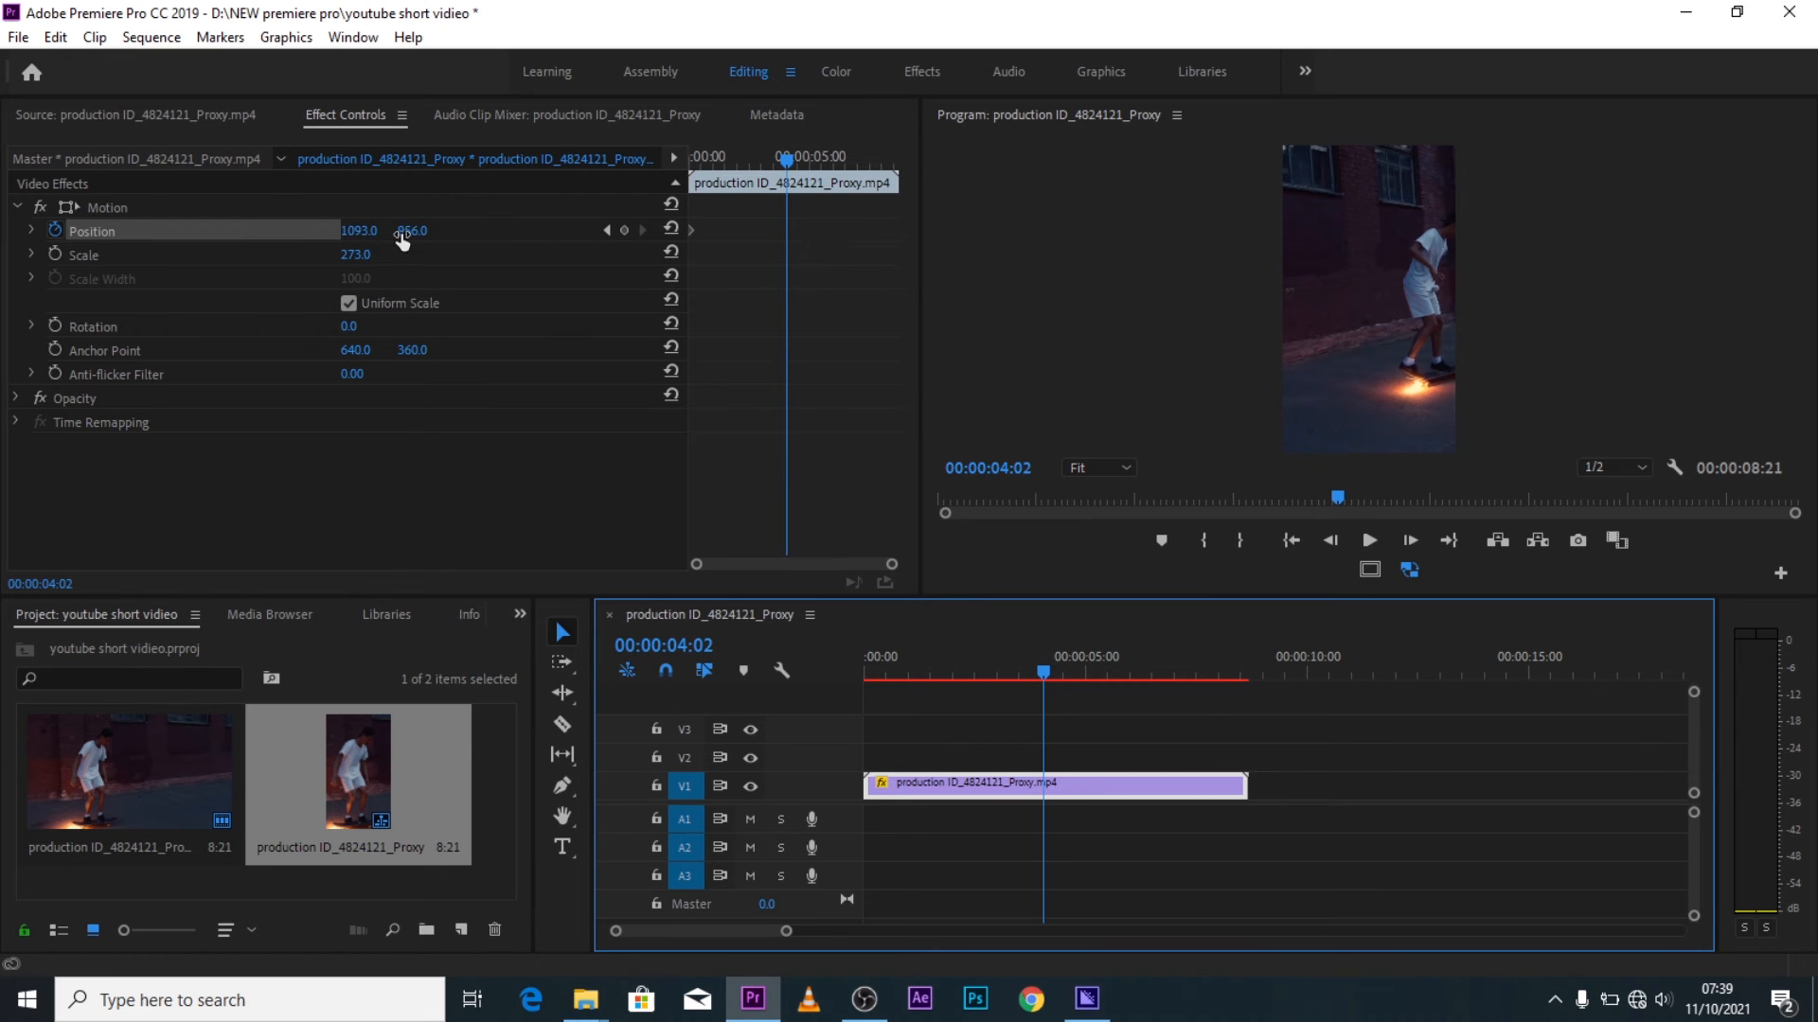
left_click_drag(374, 233, 437, 225)
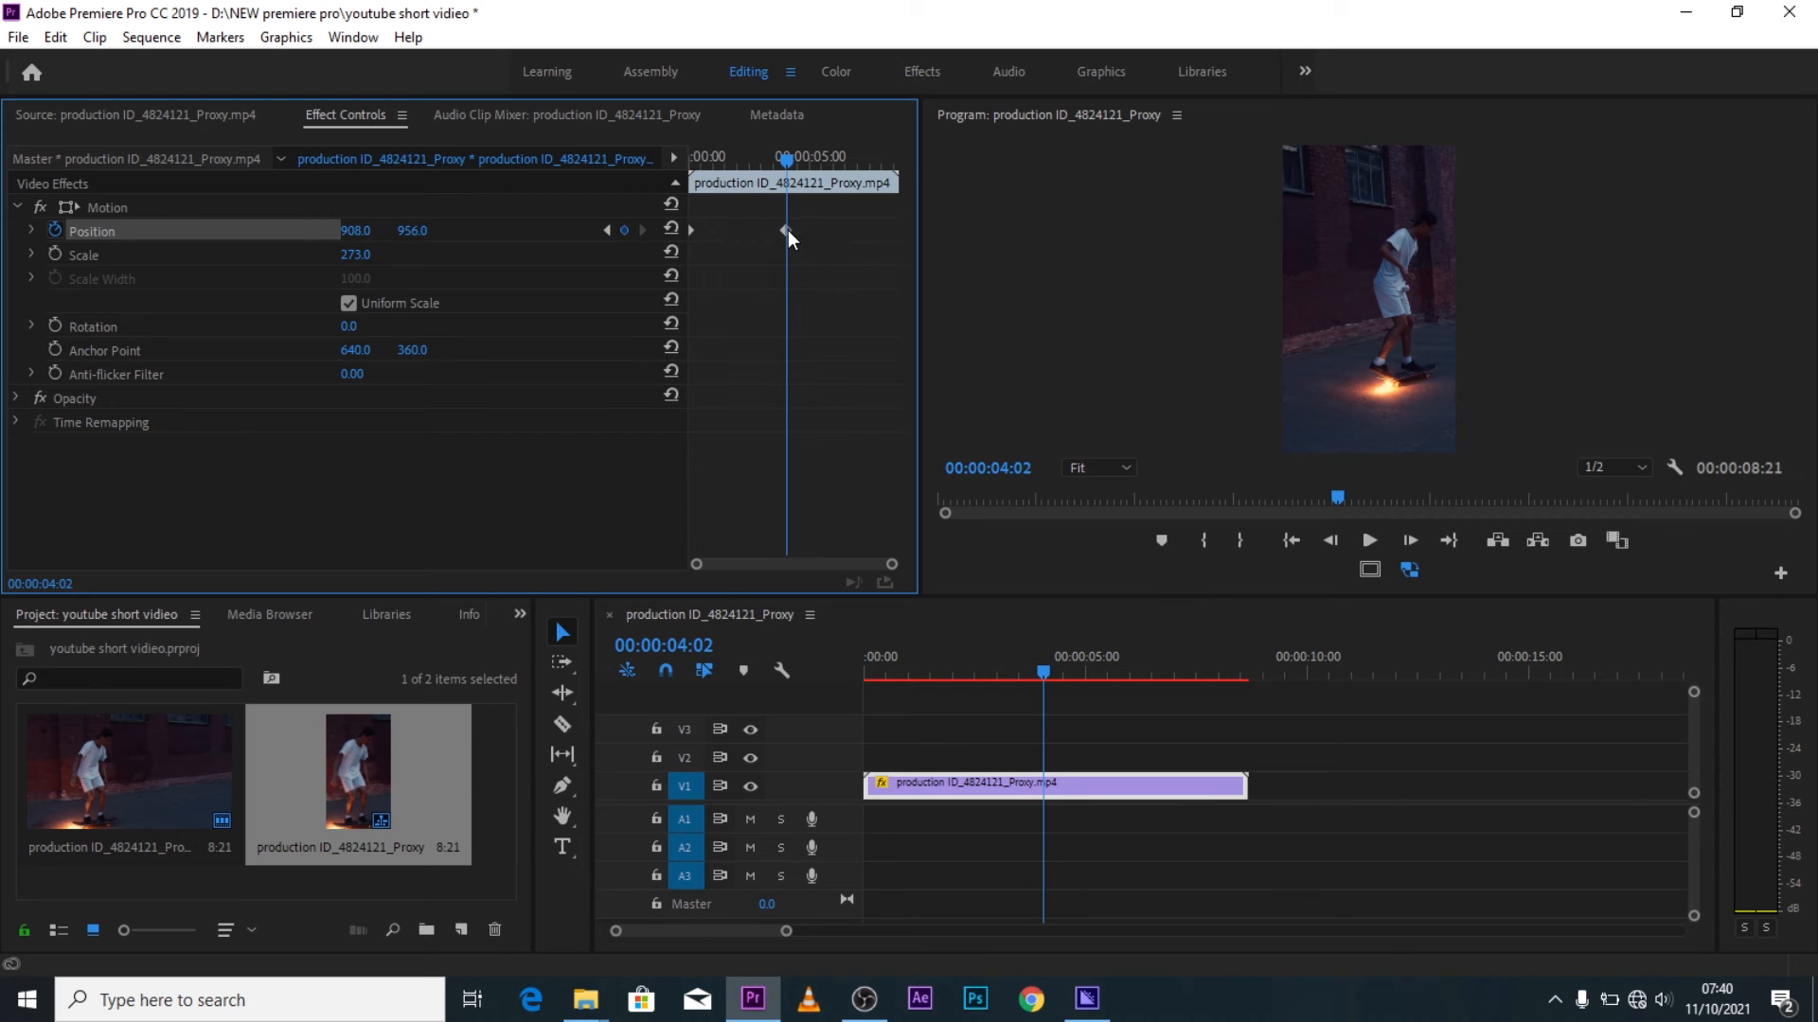
Add a position keyframe near the clip's end at 00:00:08:15 with the horizontal position set to 732
left_click_drag(1043, 673, 1239, 661)
left_click(357, 231)
type("920")
key("Return")
left_click_drag(356, 230, 179, 230)
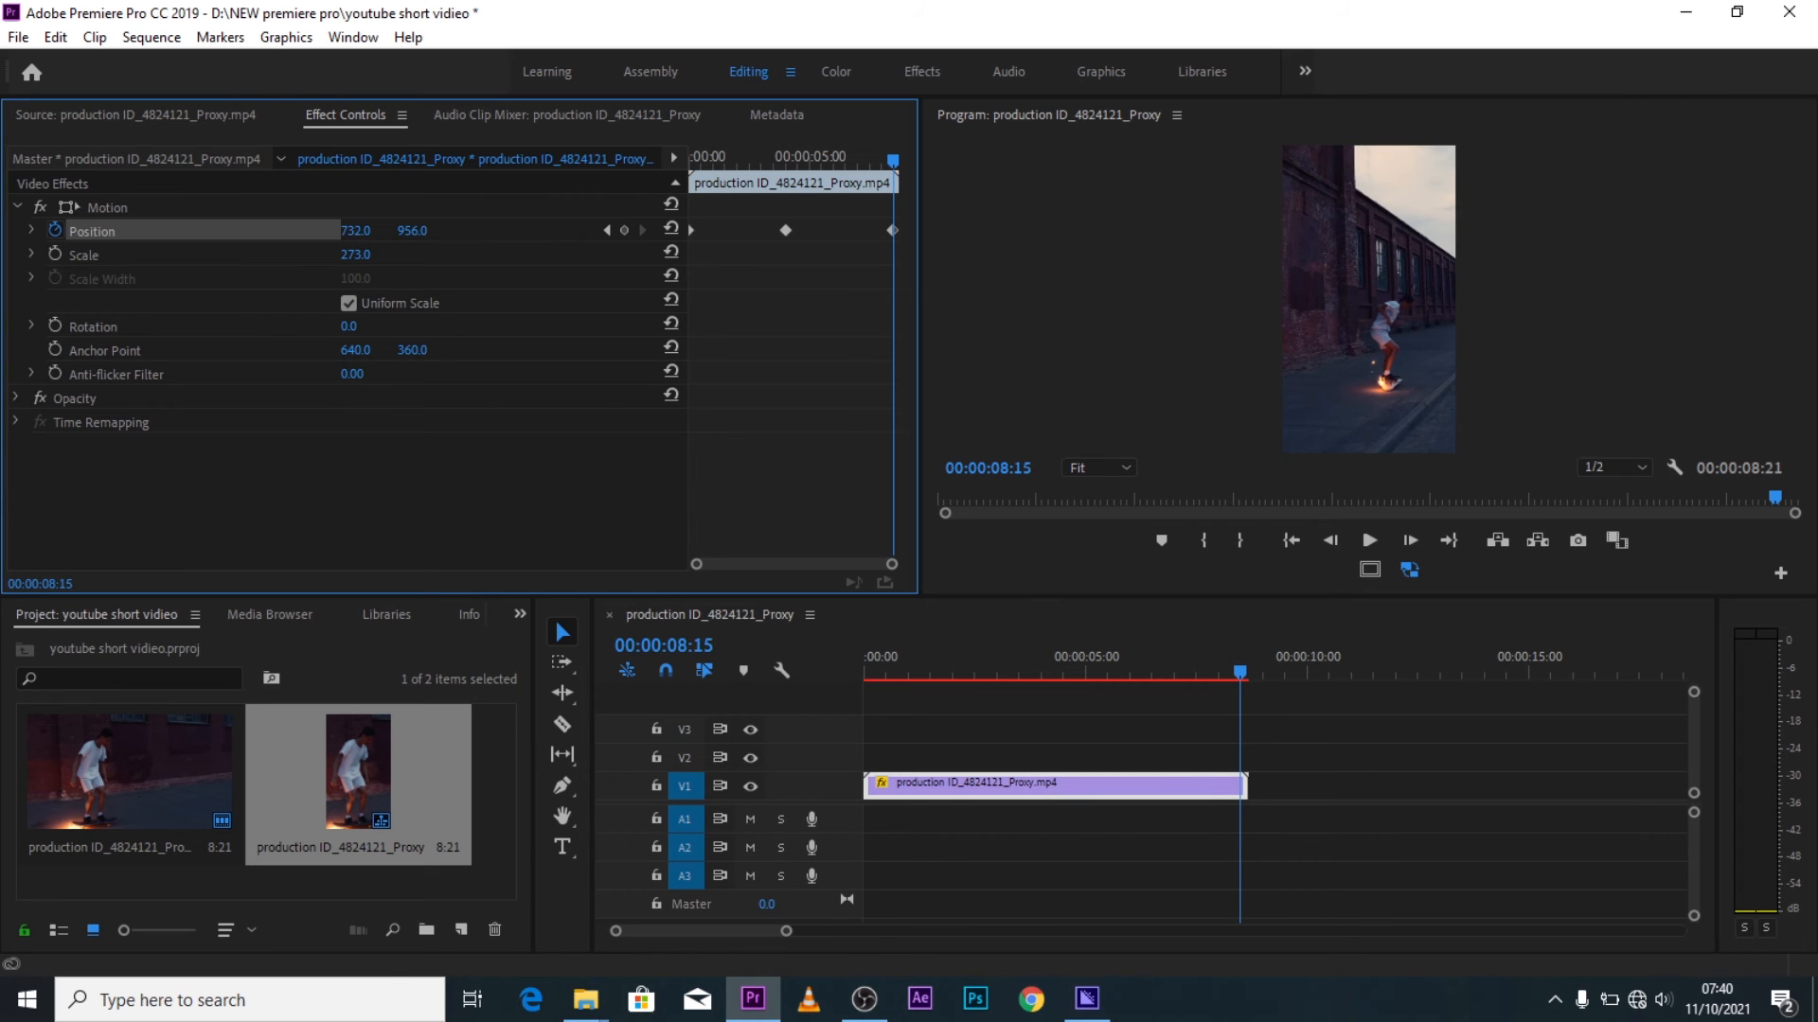
Play the sequence from the start to check the keyframed reframing
left_click(730, 662)
key("Home")
key("space")
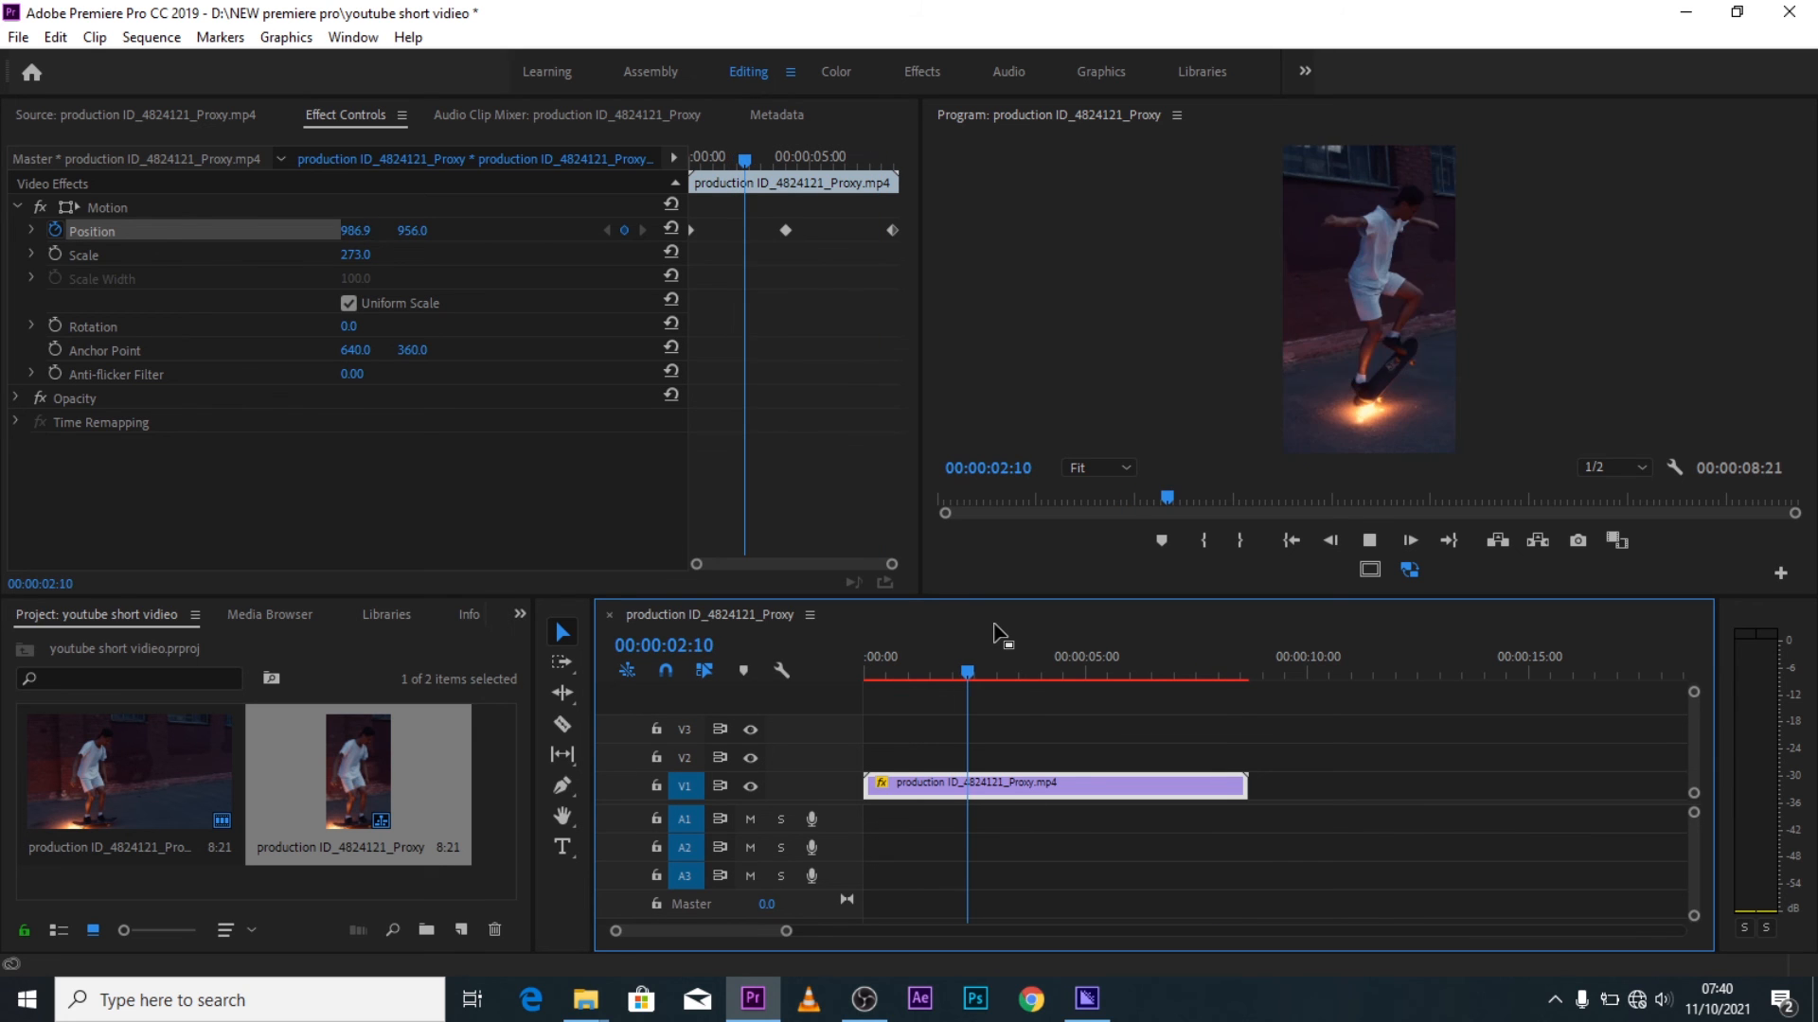
Mark the sequence's out point at 00:00:08:18, near the end of the clip
left_click(1235, 674)
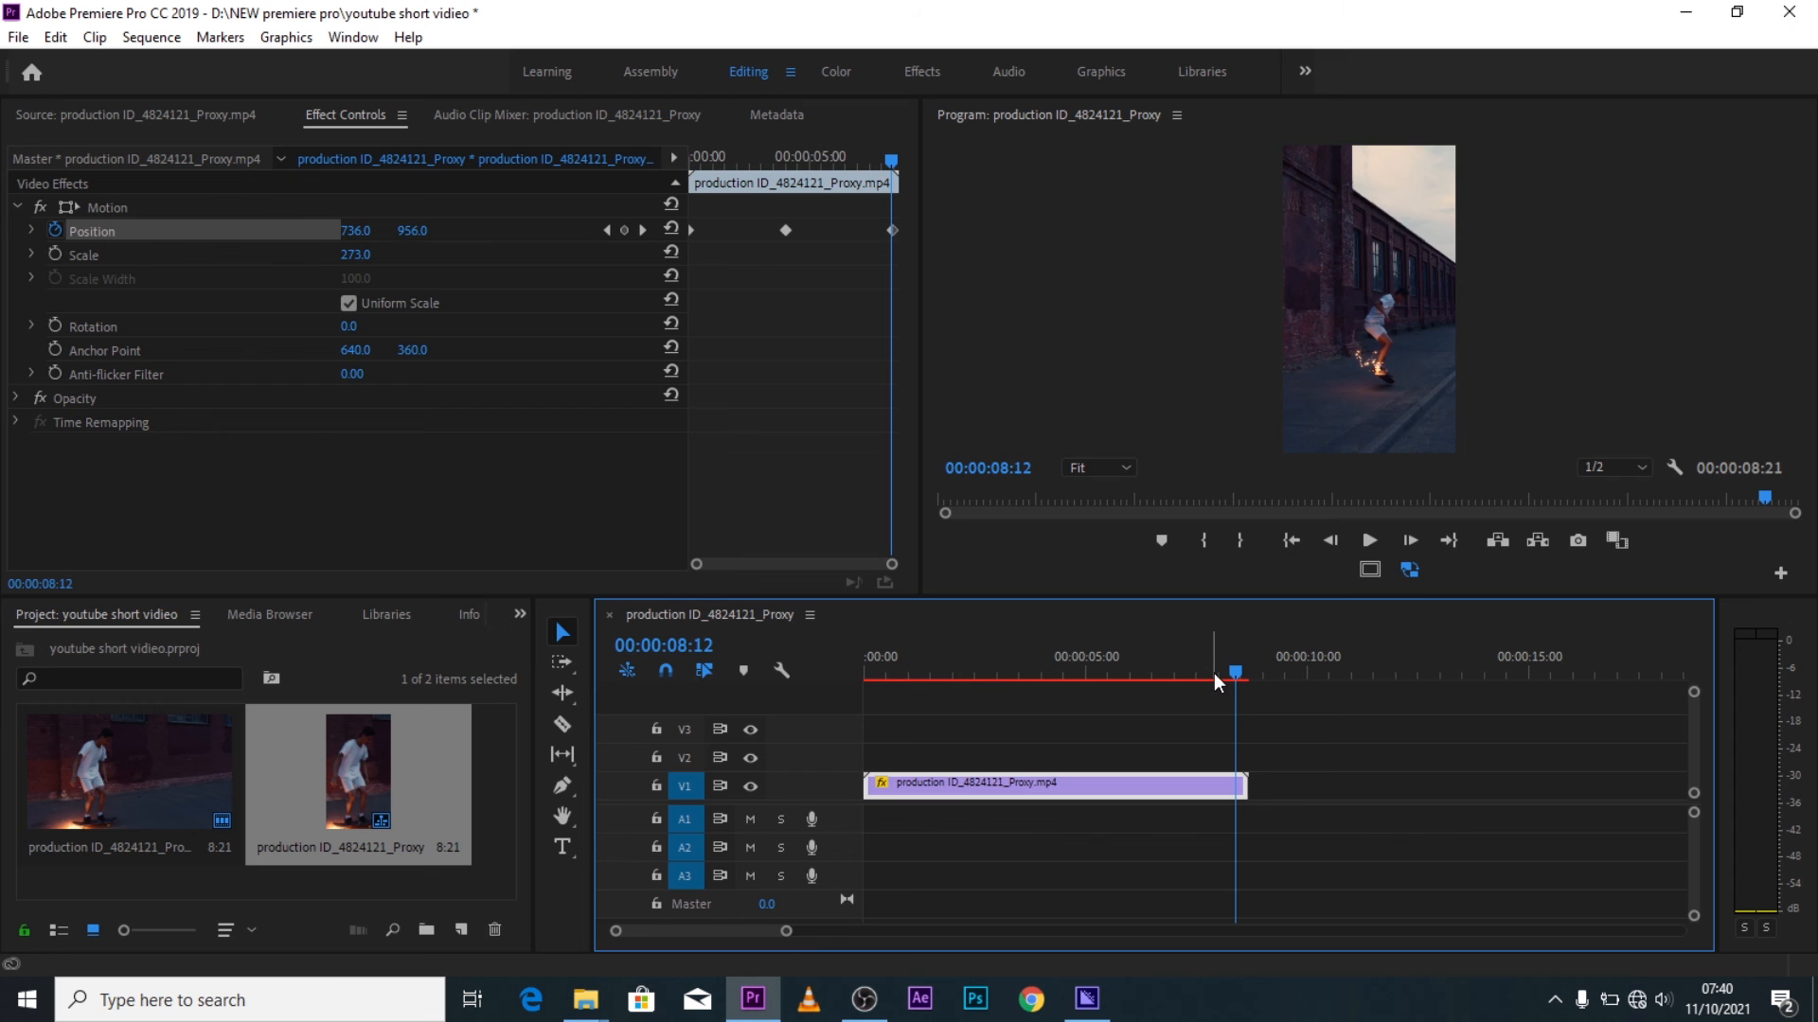
left_click(1214, 676)
left_click(1241, 667)
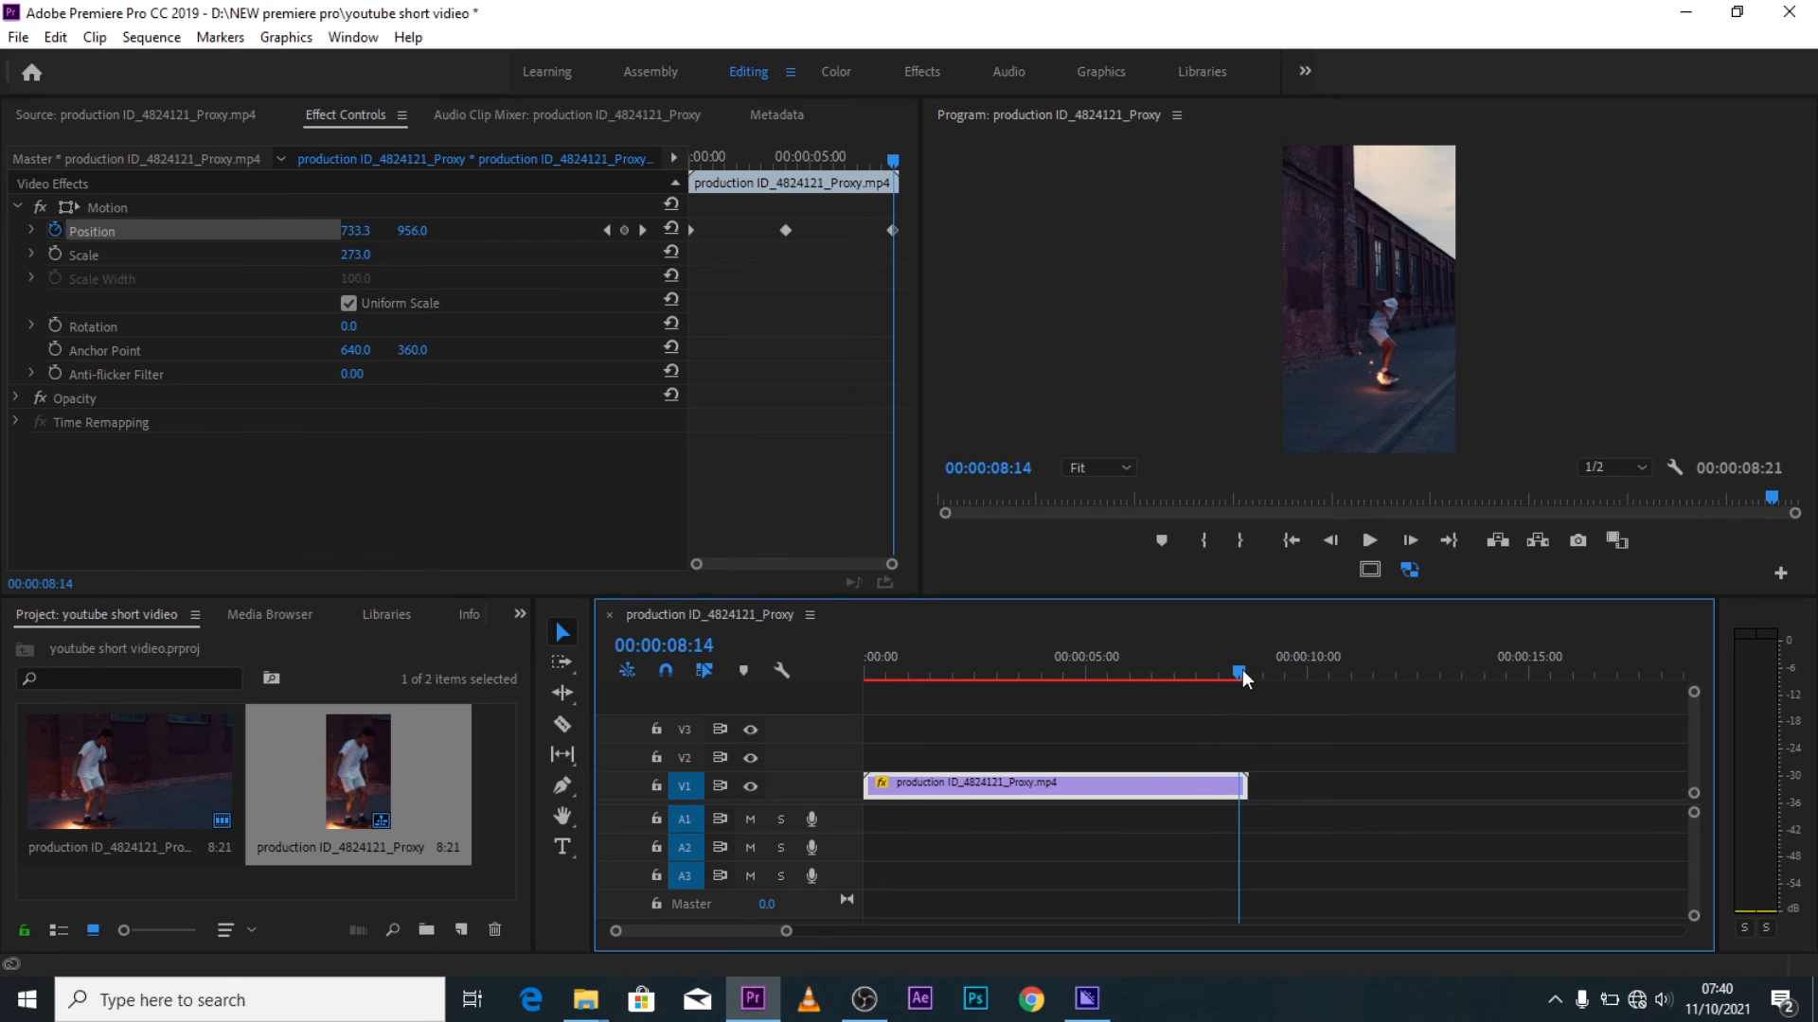
left_click(1252, 671)
left_click(1246, 670)
key("o")
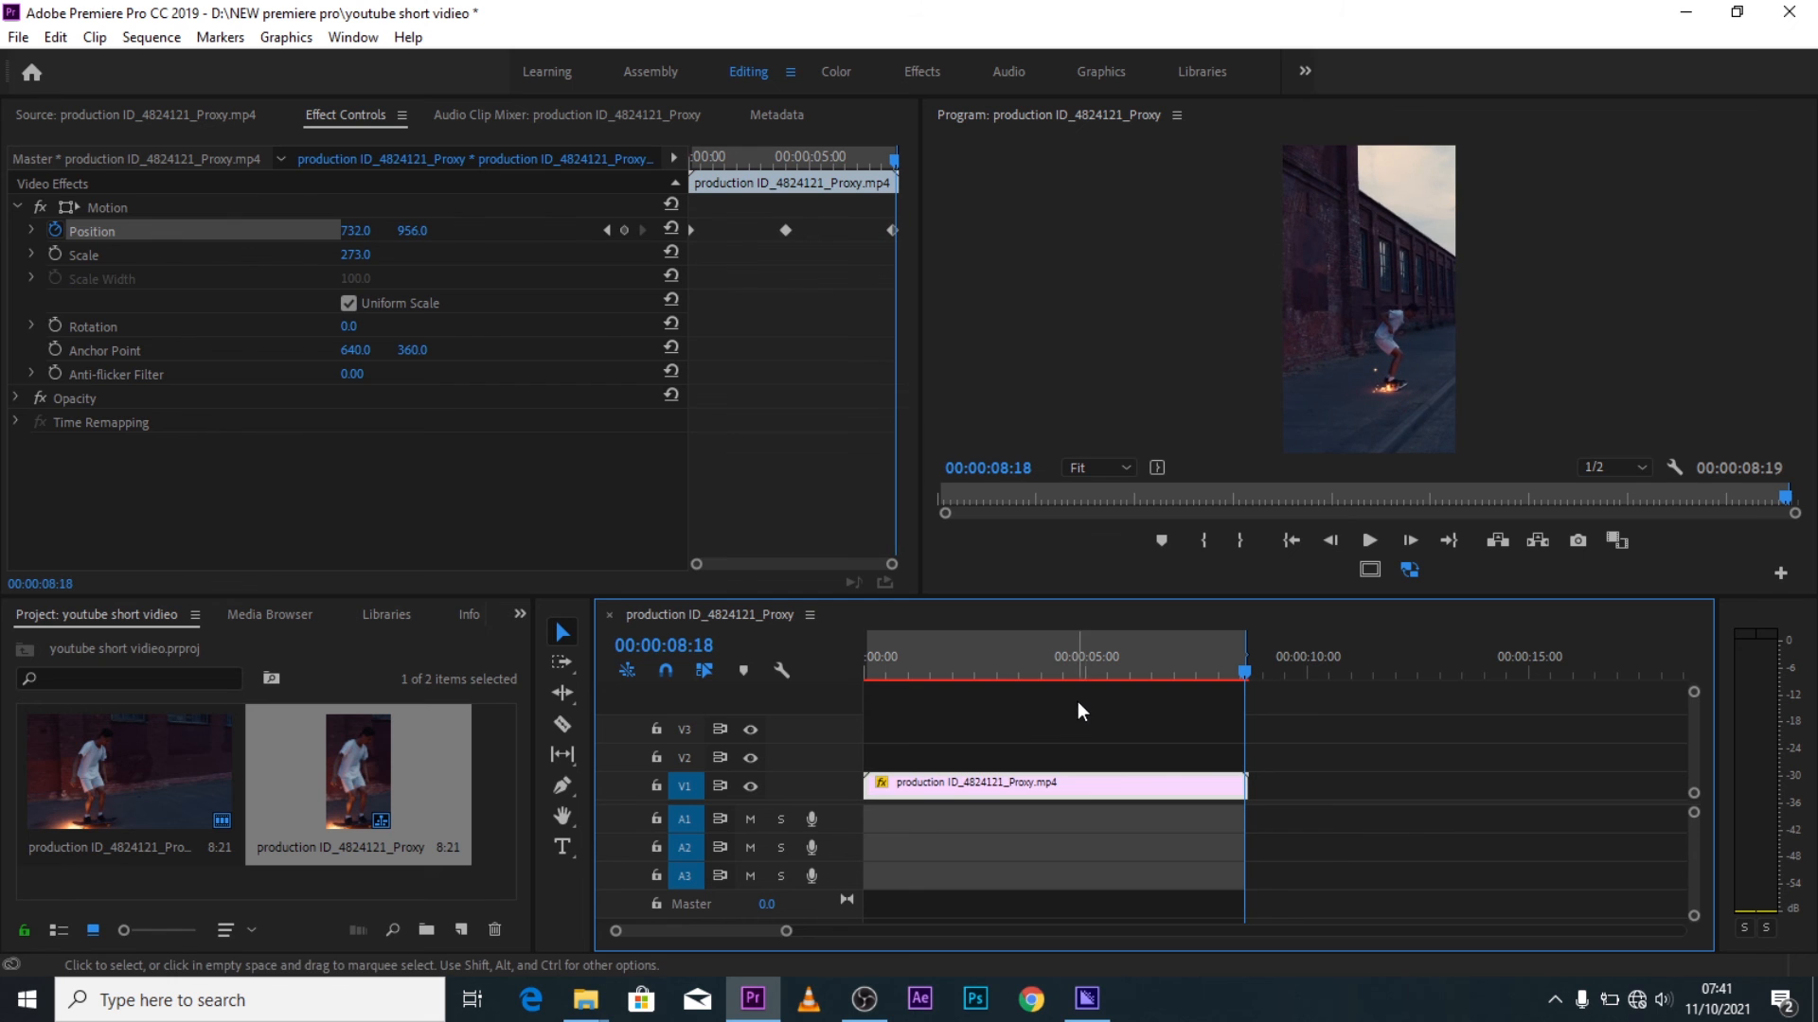